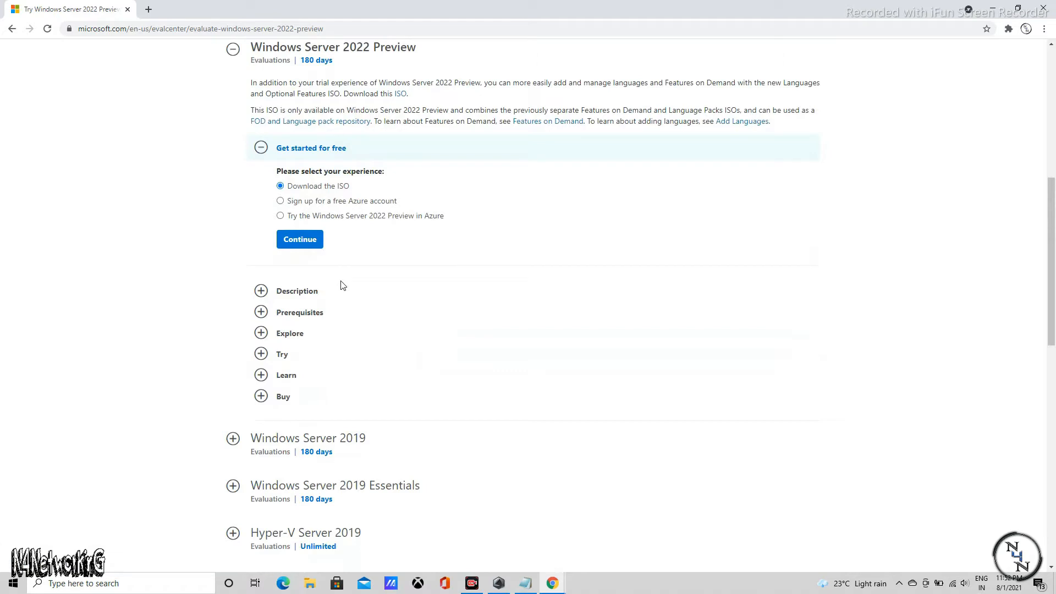
Continue with the Windows Server 2022 Preview ISO download and start filling in the registration form's contact details
{"action": "left_click", "coordinate": [307, 248]}
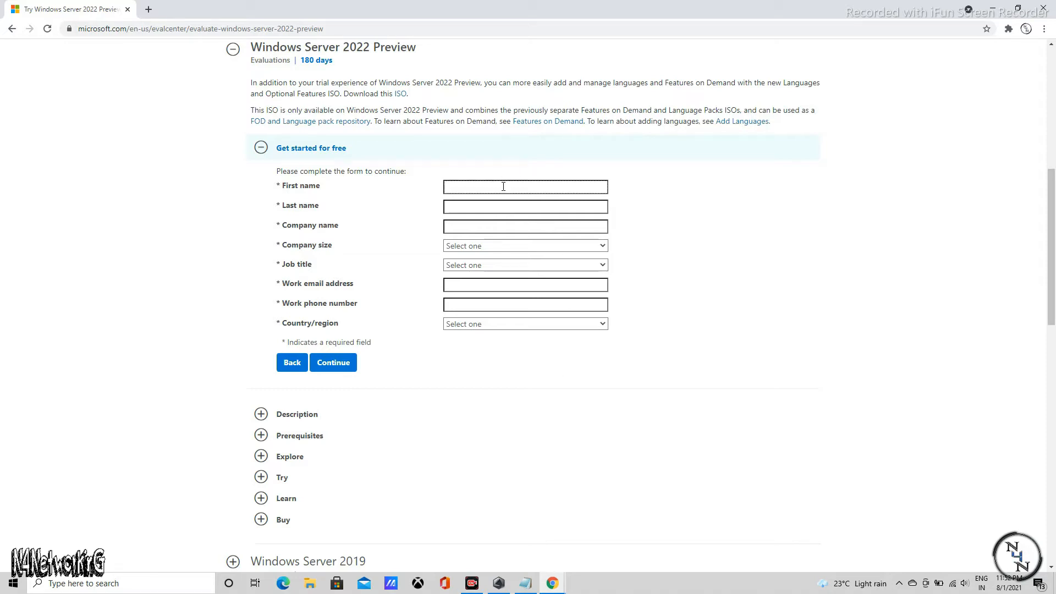
{"action": "type", "text": "esh"}
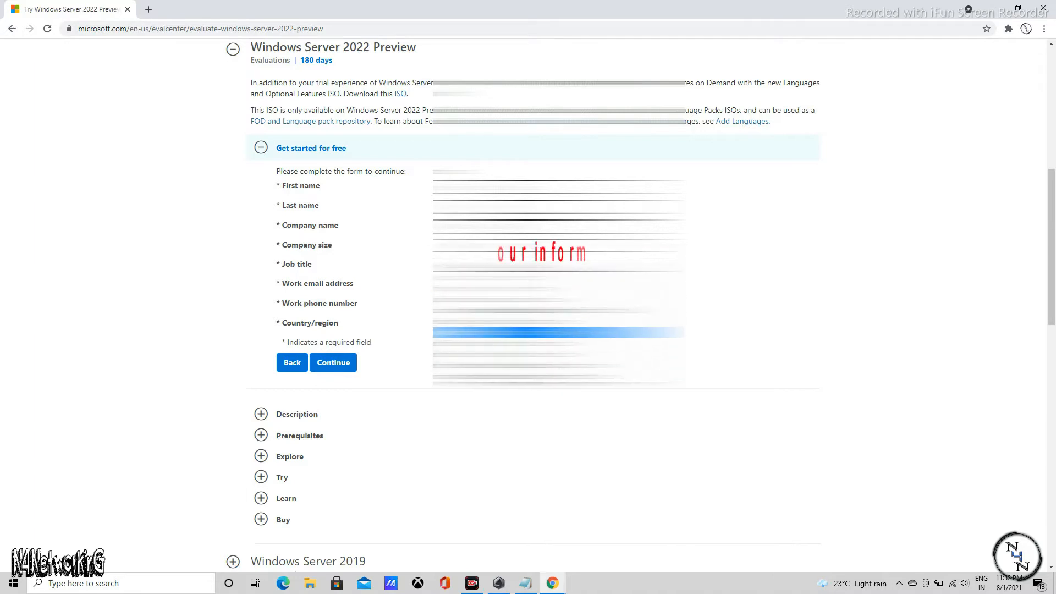
{"action": "left_click", "coordinate": [526, 323]}
{"action": "left_click", "coordinate": [527, 323]}
Expand the Description section for Windows Server 2022 Preview and look through it
{"action": "scroll", "coordinate": [526, 332], "scroll_direction": "down", "scroll_amount": 5}
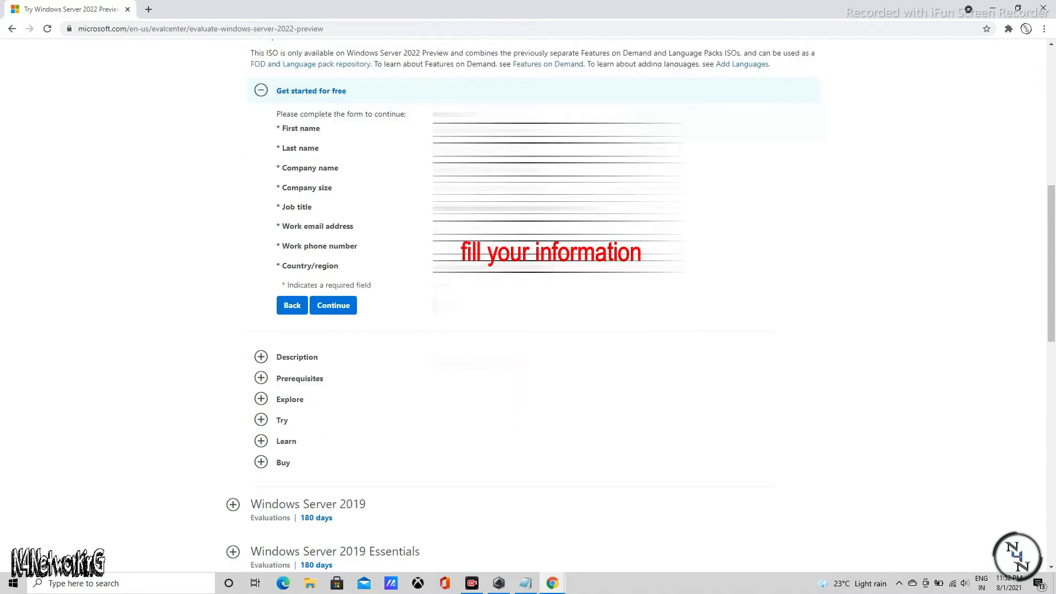
{"action": "scroll", "coordinate": [526, 332], "scroll_direction": "up", "scroll_amount": 3}
{"action": "left_click", "coordinate": [297, 304]}
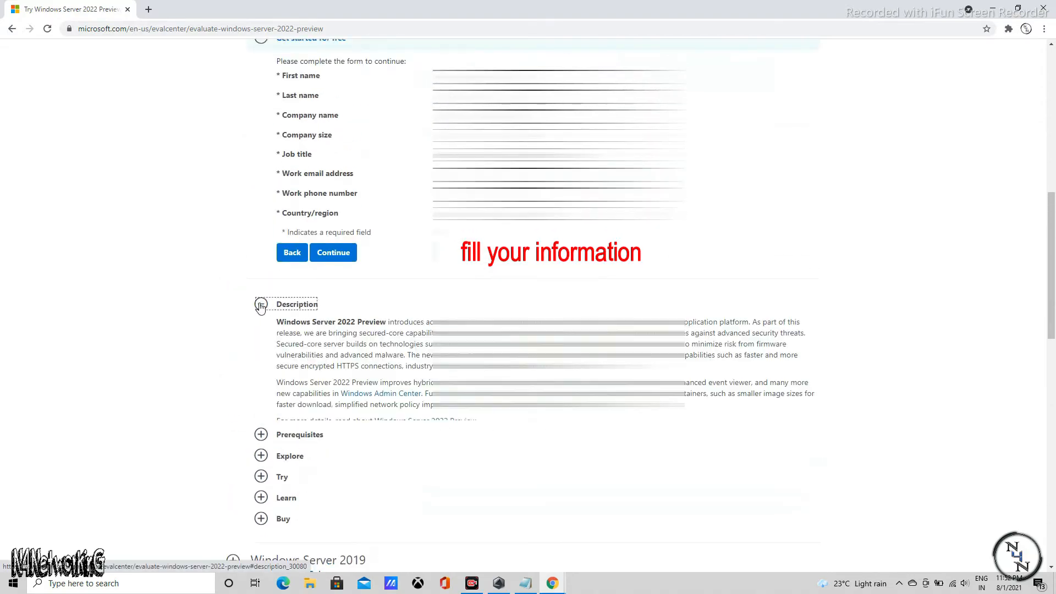
{"action": "scroll", "coordinate": [306, 358], "scroll_direction": "down", "scroll_amount": 7}
{"action": "scroll", "coordinate": [306, 355], "scroll_direction": "up", "scroll_amount": 10}
{"action": "scroll", "coordinate": [329, 338], "scroll_direction": "down", "scroll_amount": 2}
Complete the remaining registration fields, including the country/region, and submit the form to get the ISO download
{"action": "left_click", "coordinate": [495, 187]}
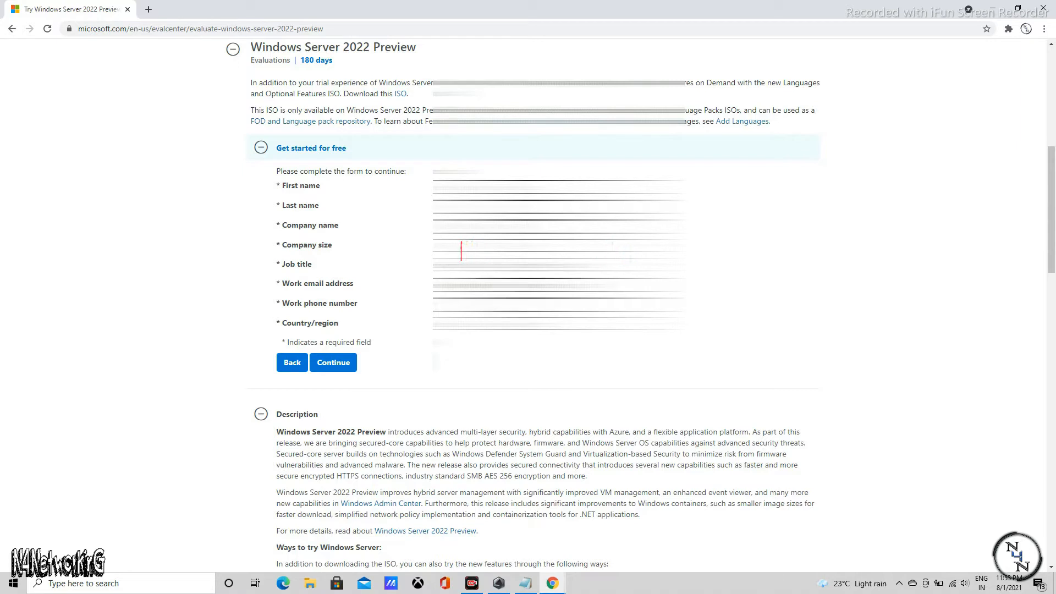
{"action": "left_click", "coordinate": [550, 323]}
{"action": "type", "text": "in"}
{"action": "left_click", "coordinate": [467, 542]}
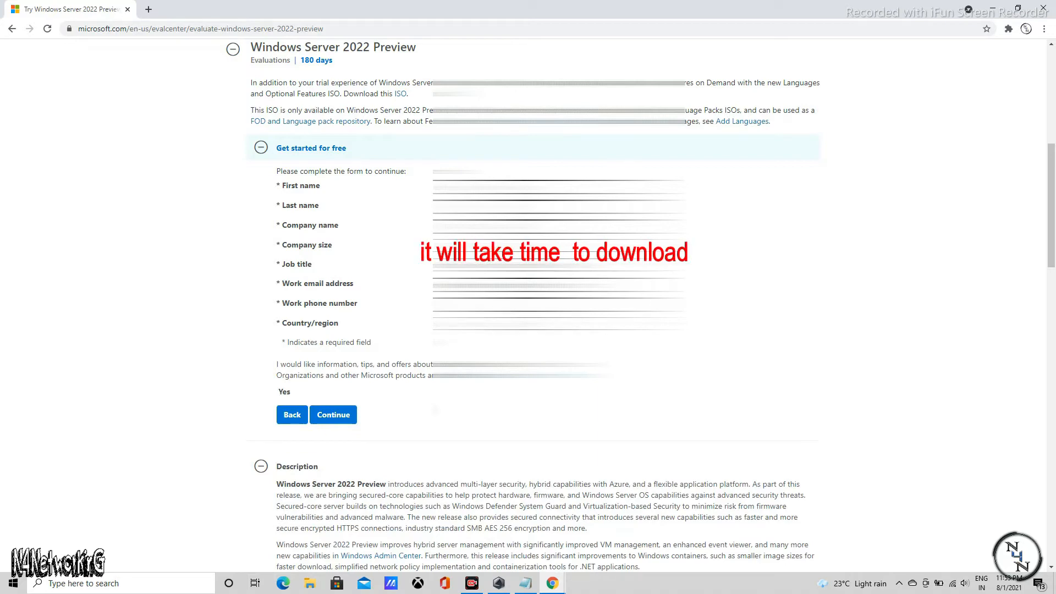
{"action": "left_click", "coordinate": [333, 414]}
{"action": "left_click", "coordinate": [294, 186]}
{"action": "left_click", "coordinate": [308, 209]}
{"action": "left_click", "coordinate": [334, 214]}
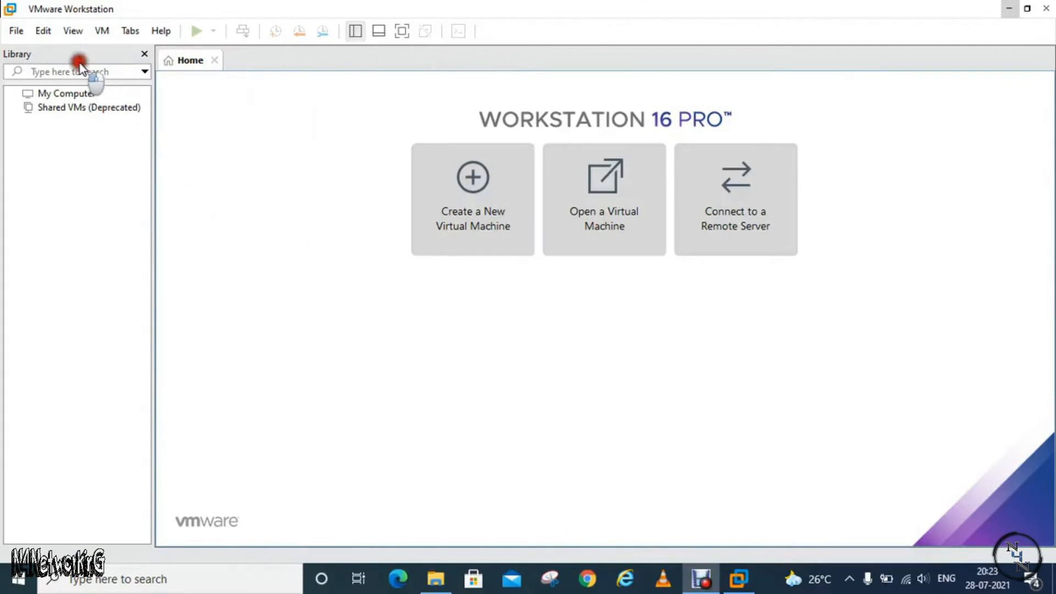
Switch to VMware Workstation and start a new virtual machine with the operating system left for installation at another time
{"action": "left_click", "coordinate": [16, 31]}
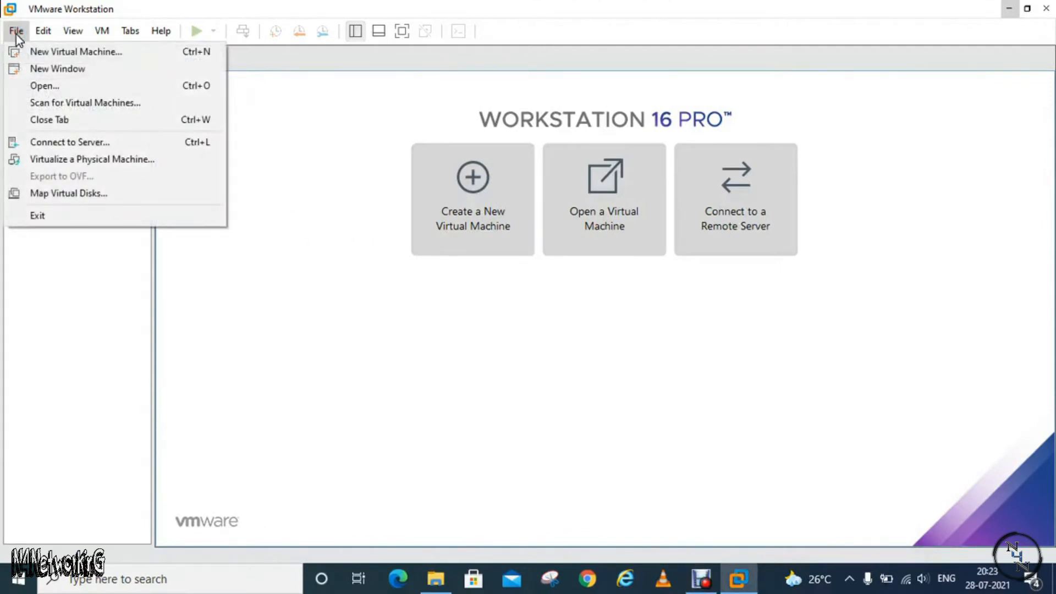
{"action": "left_click", "coordinate": [107, 53]}
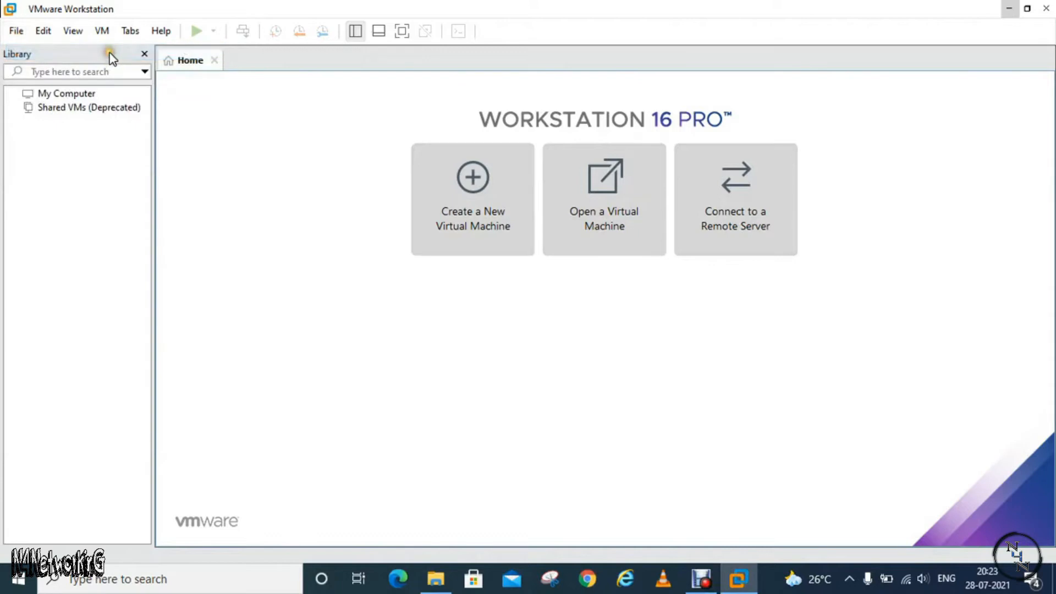
{"action": "left_click", "coordinate": [600, 433]}
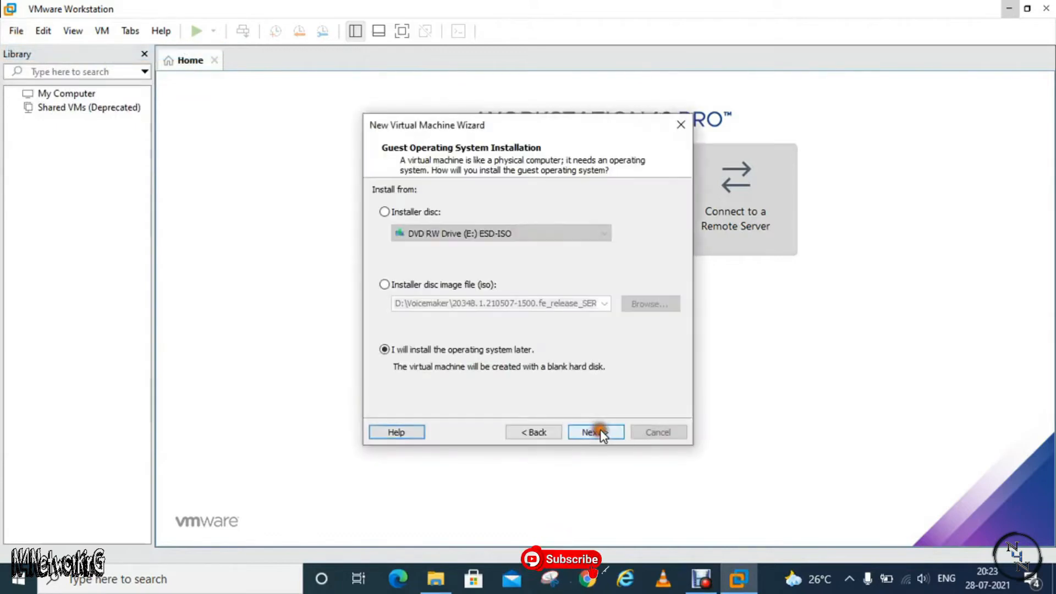
{"action": "left_click", "coordinate": [601, 433]}
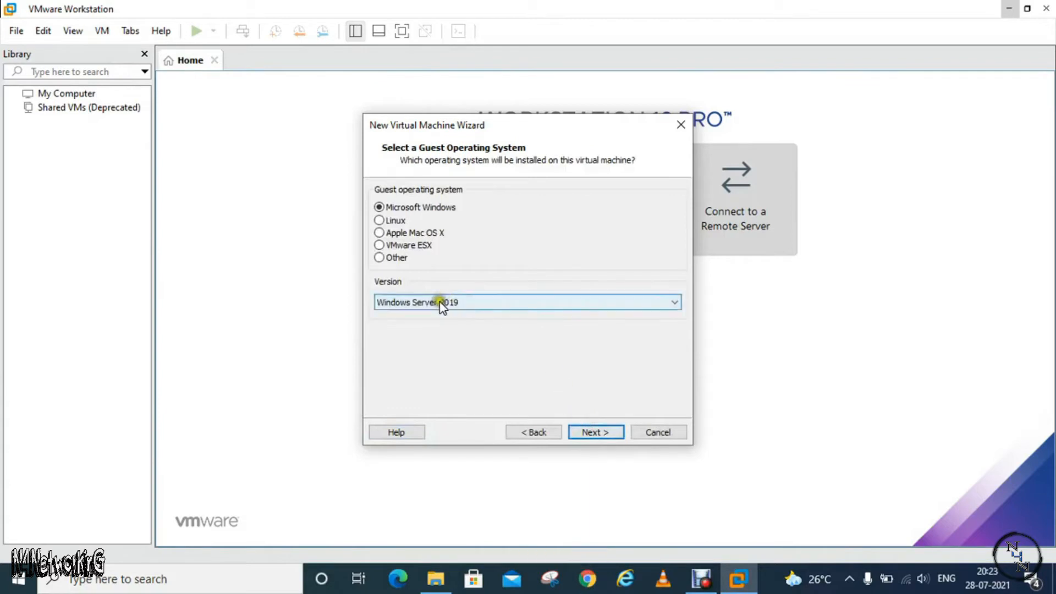
Choose Microsoft Windows as the guest operating system with the version Windows Server 2019
{"action": "left_click", "coordinate": [470, 303]}
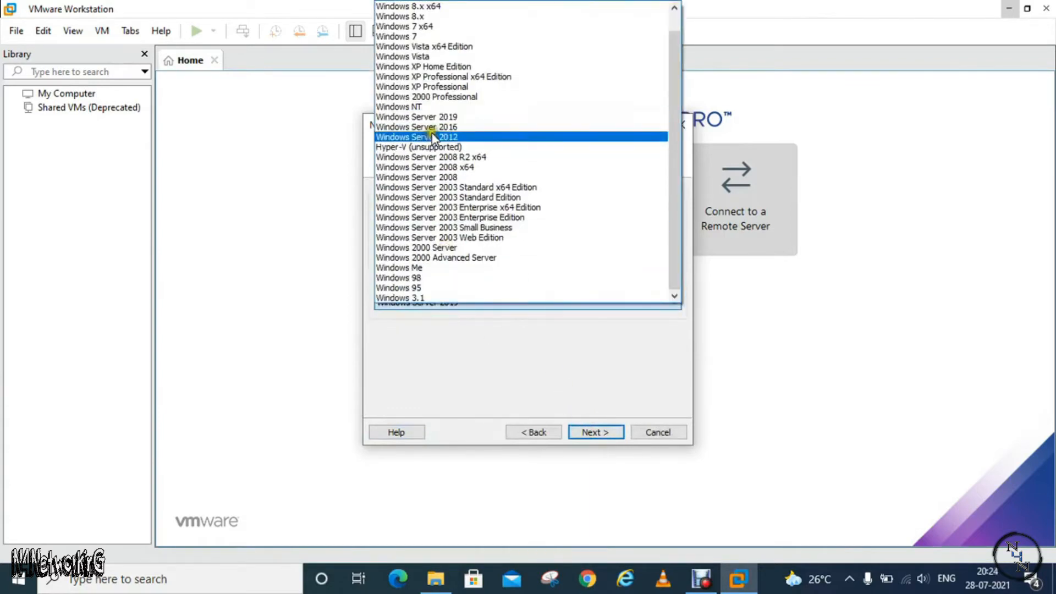
{"action": "left_click", "coordinate": [468, 117]}
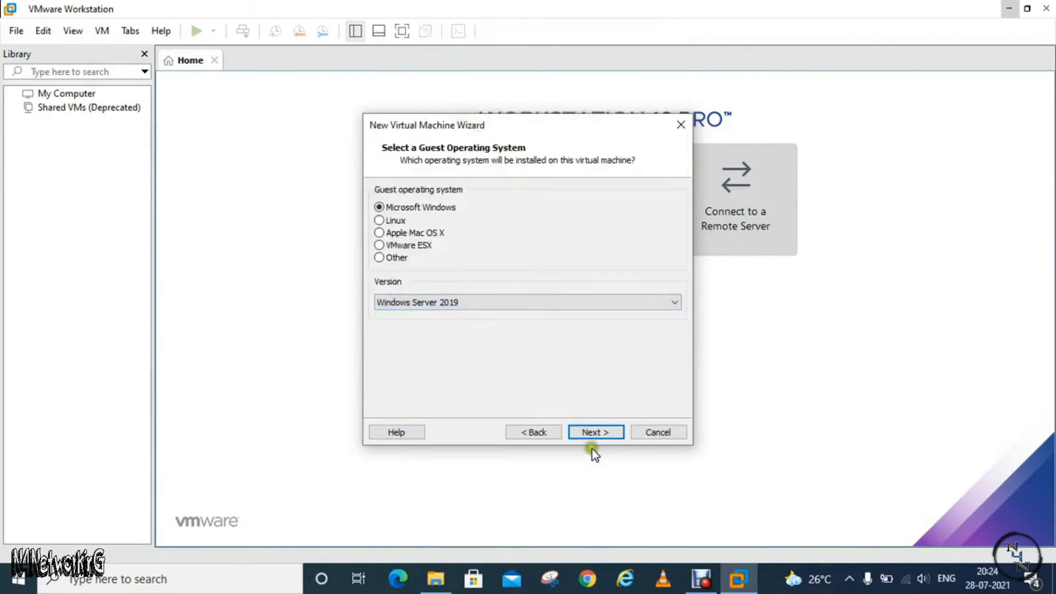
{"action": "left_click", "coordinate": [594, 432]}
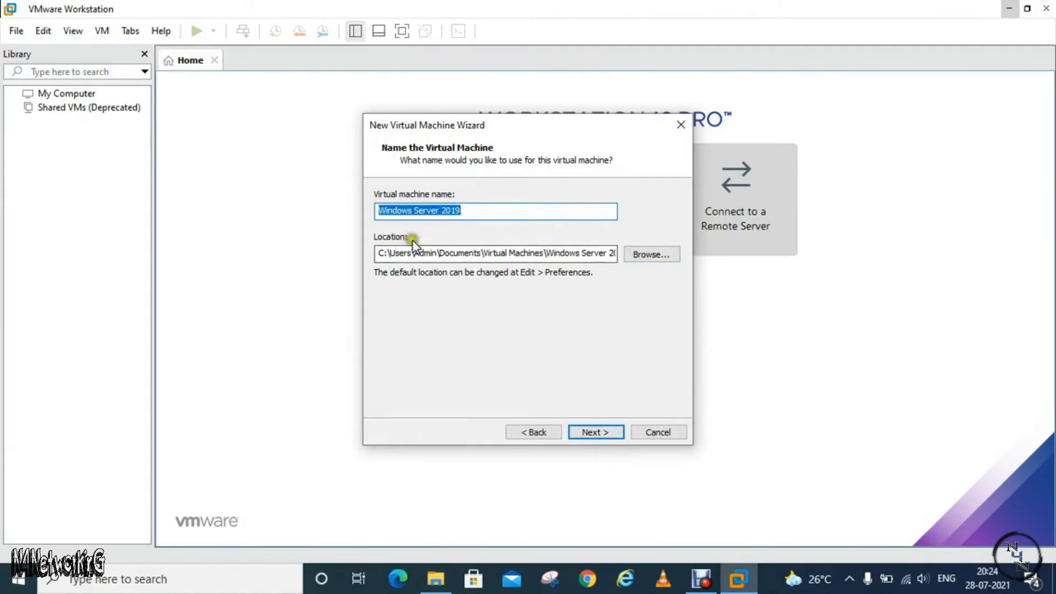
Browse to the VM folder on drive D: for the virtual machine's location
{"action": "left_click", "coordinate": [639, 253]}
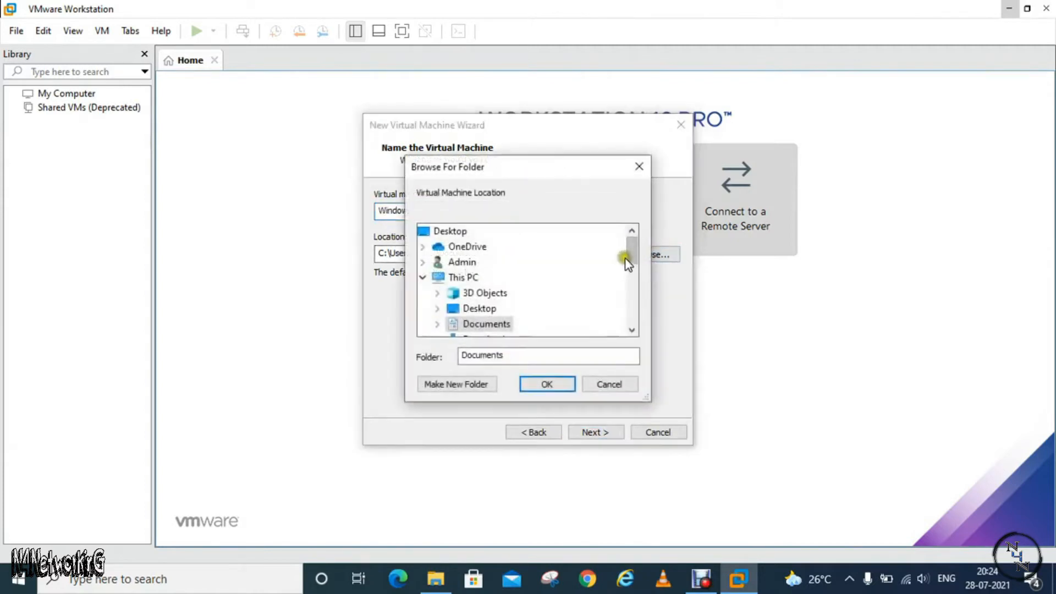
{"action": "left_click_drag", "start_coordinate": [631, 258], "coordinate": [629, 285]}
{"action": "left_click", "coordinate": [437, 293]}
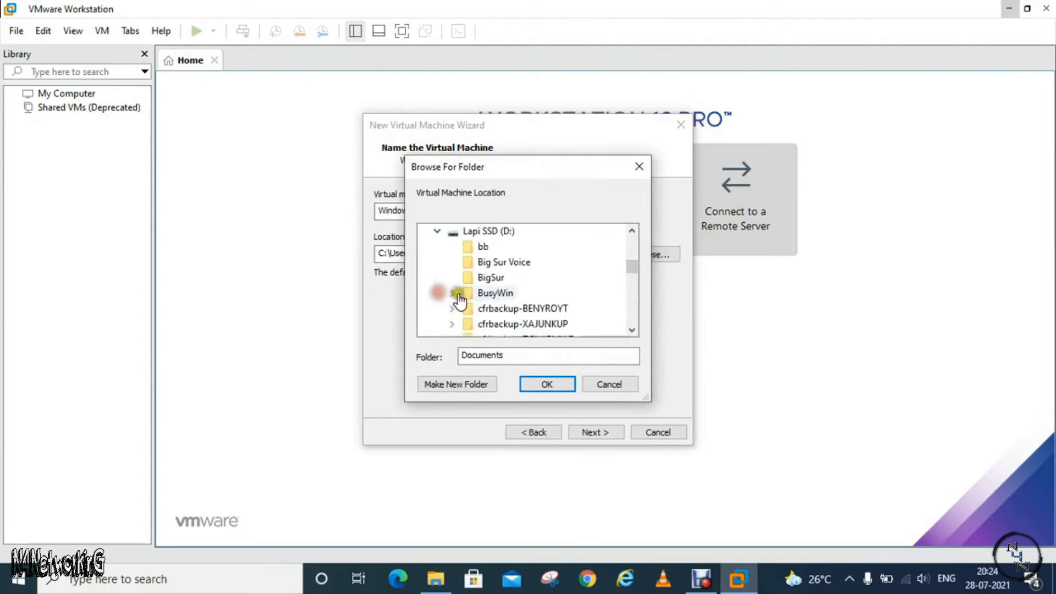
{"action": "left_click_drag", "start_coordinate": [630, 262], "coordinate": [632, 297]}
{"action": "double_click", "coordinate": [485, 309]}
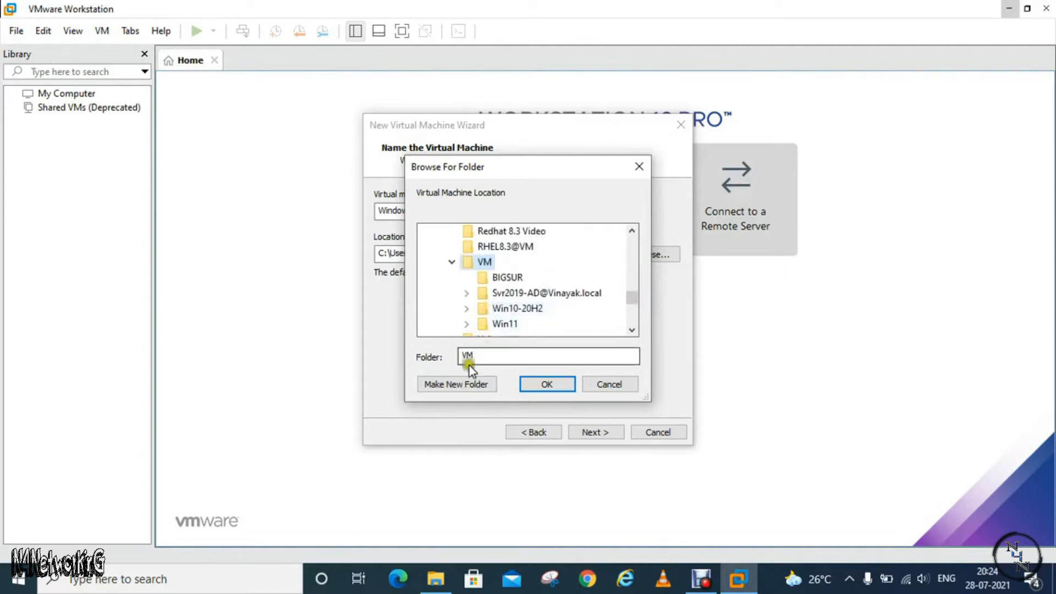
Create a folder named server2022 inside VM, use it as the virtual machine's location, and accept the default disk settings
{"action": "left_click", "coordinate": [434, 387]}
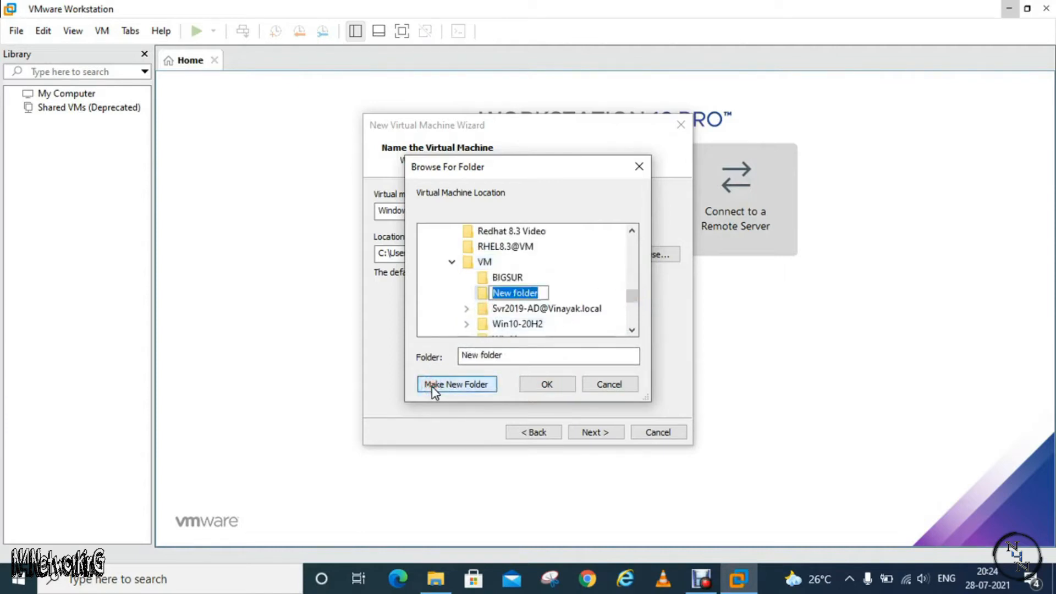
{"action": "type", "text": "server2022"}
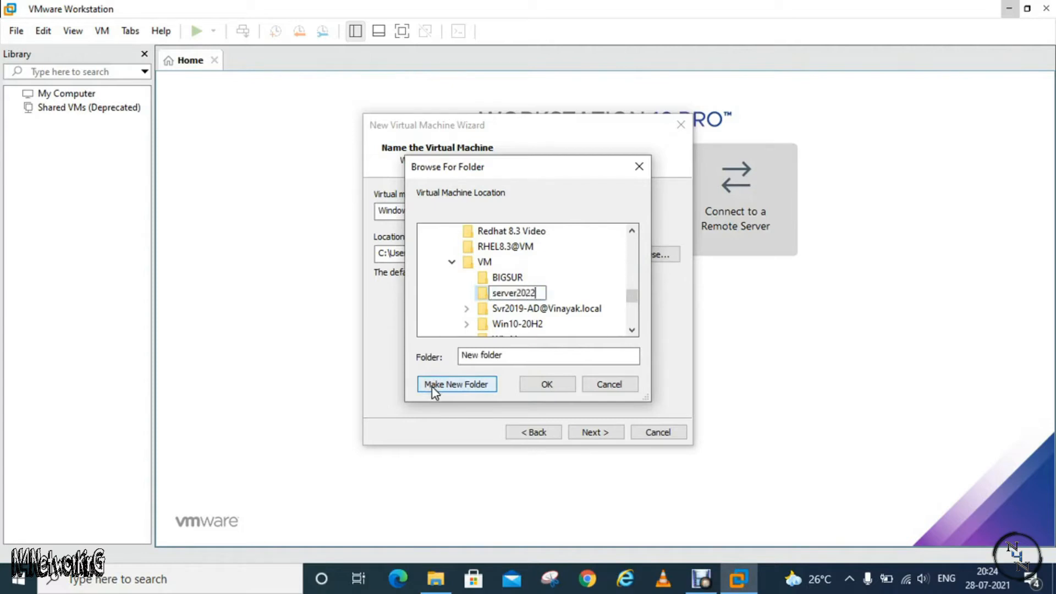
{"action": "key", "text": "Return"}
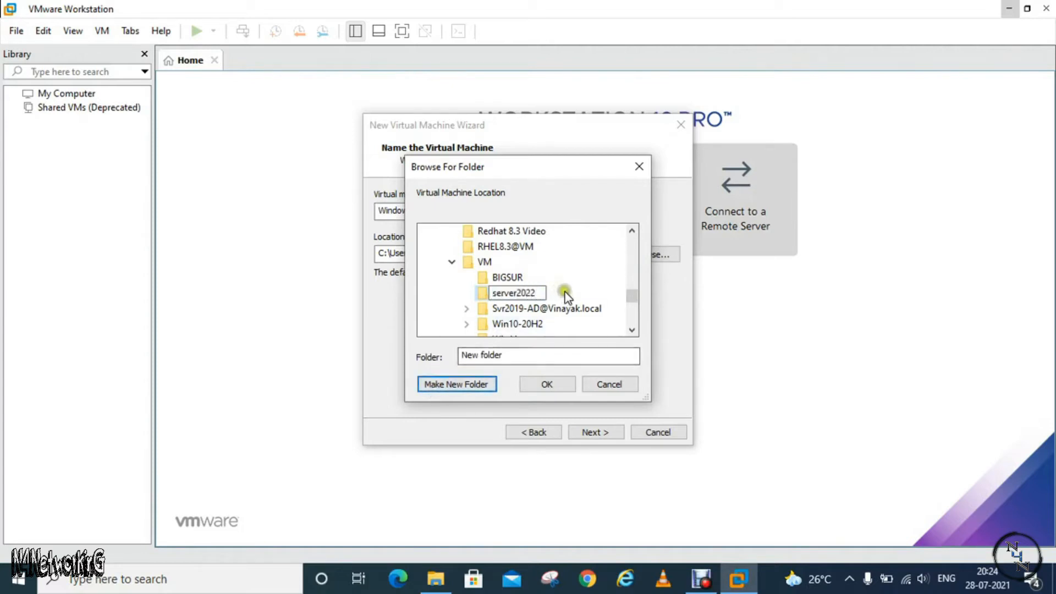
{"action": "left_click", "coordinate": [547, 384]}
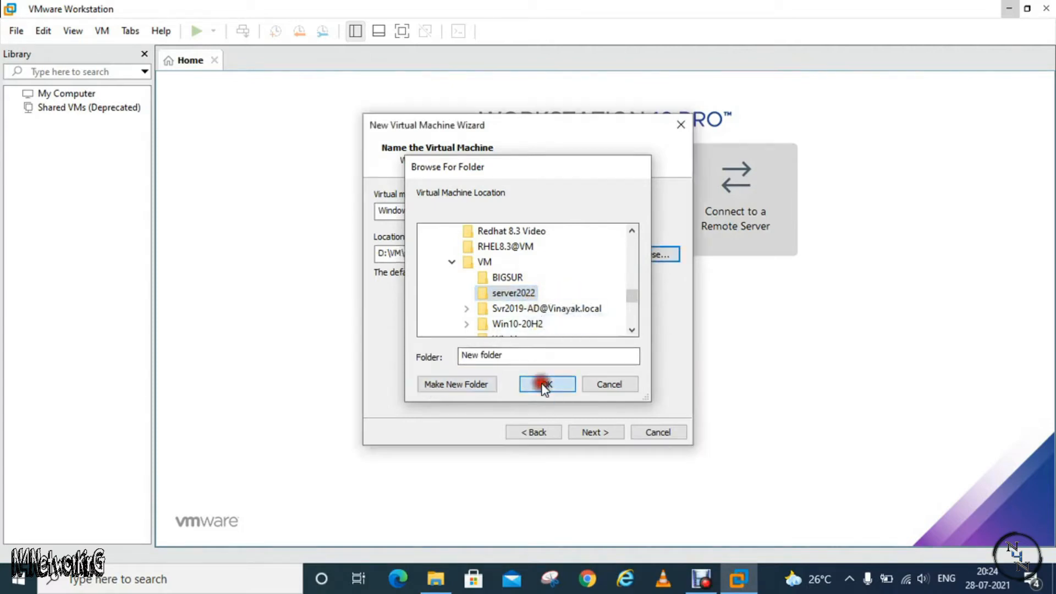
{"action": "left_click", "coordinate": [597, 432]}
{"action": "left_click", "coordinate": [597, 433]}
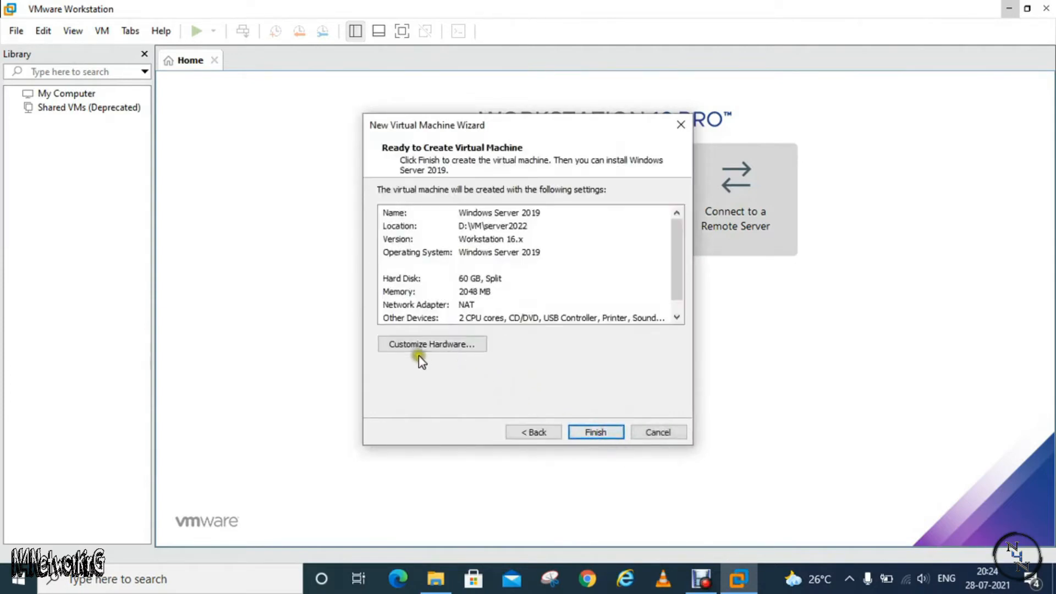
Customize the virtual machine's hardware by setting its memory to 4096 MB
{"action": "left_click", "coordinate": [438, 345]}
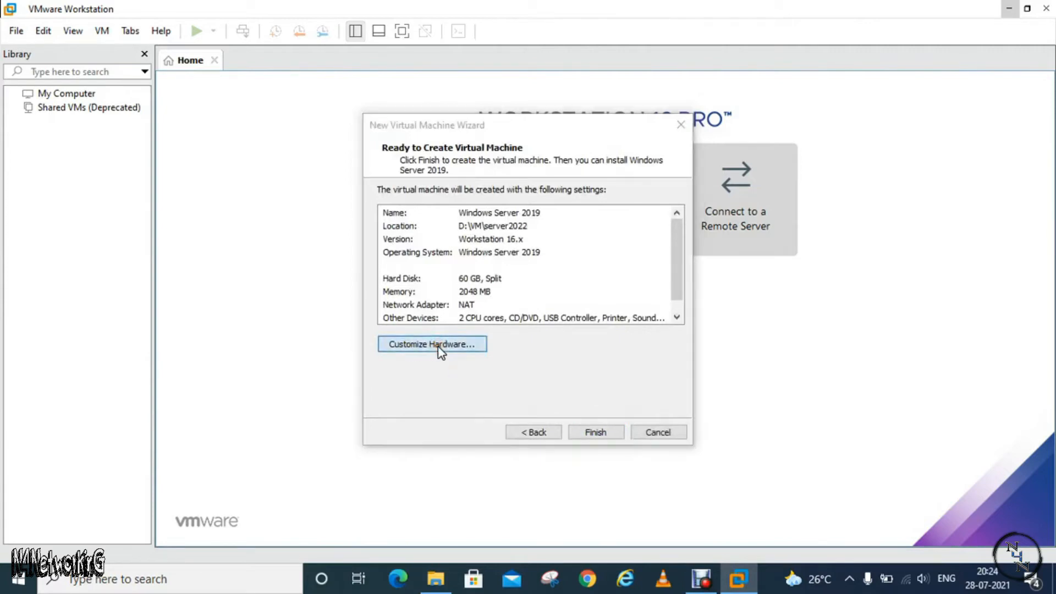
{"action": "left_click_drag", "start_coordinate": [643, 99], "coordinate": [680, 91]}
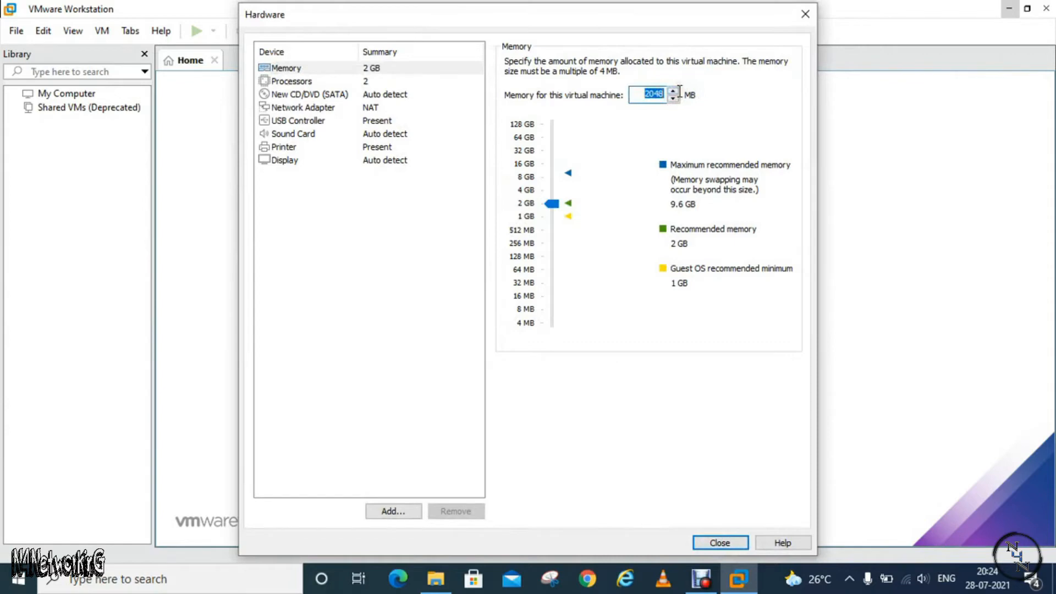
{"action": "type", "text": "4096"}
Set 2 processors with 2 cores per processor, and finish creating the virtual machine
{"action": "left_click", "coordinate": [309, 82]}
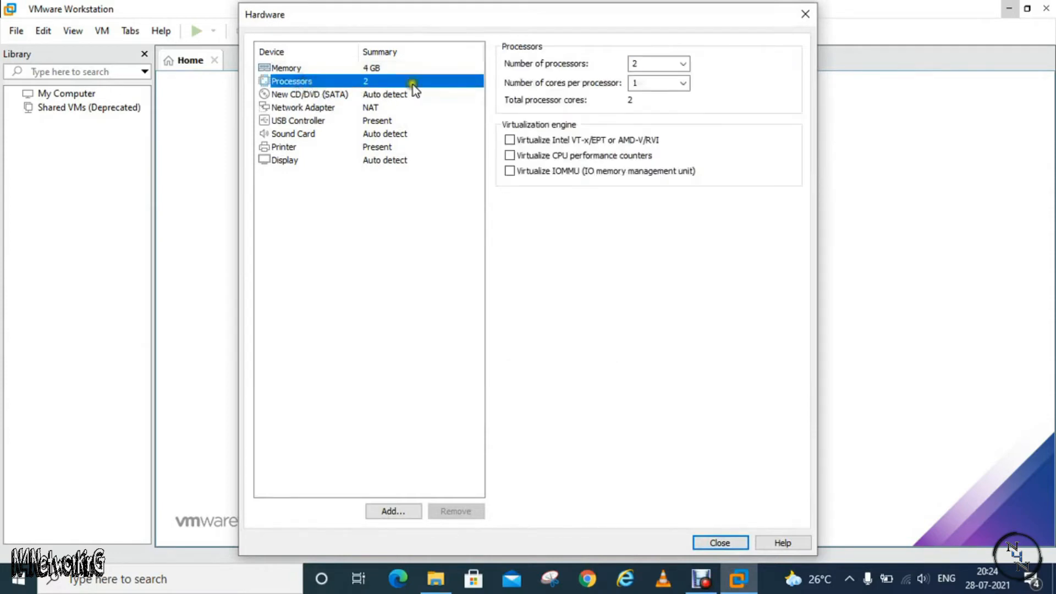
{"action": "left_click", "coordinate": [682, 65]}
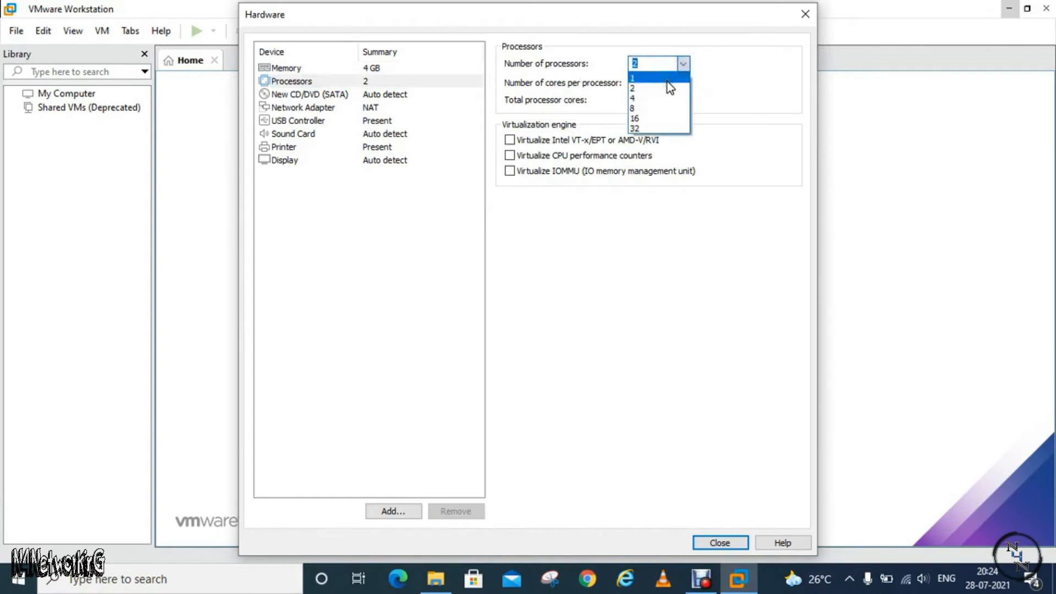
{"action": "left_click", "coordinate": [667, 80]}
{"action": "left_click", "coordinate": [684, 83]}
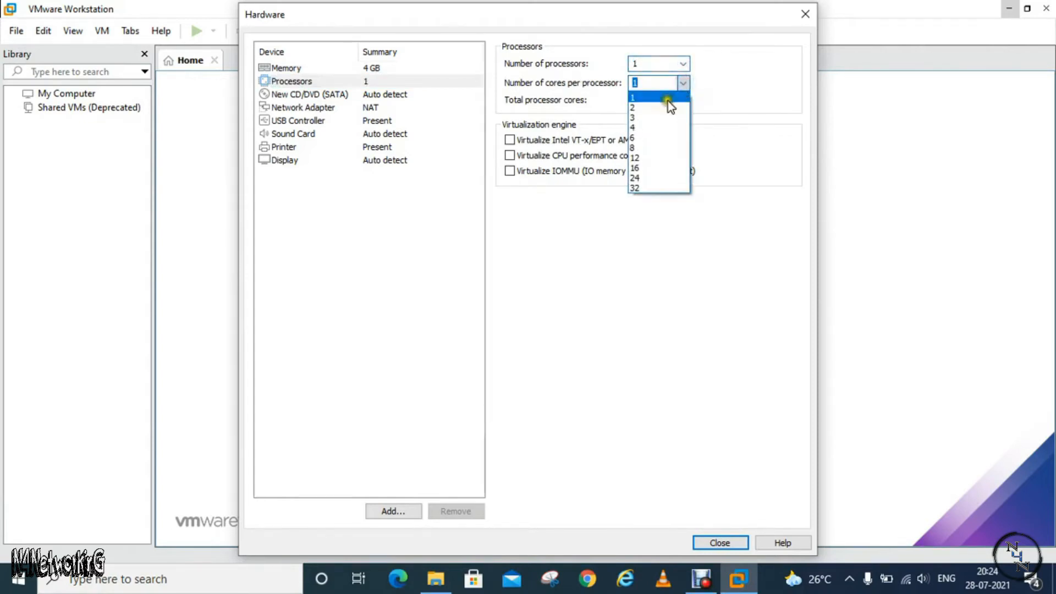
{"action": "left_click", "coordinate": [666, 108]}
{"action": "left_click", "coordinate": [682, 65]}
{"action": "left_click", "coordinate": [653, 88]}
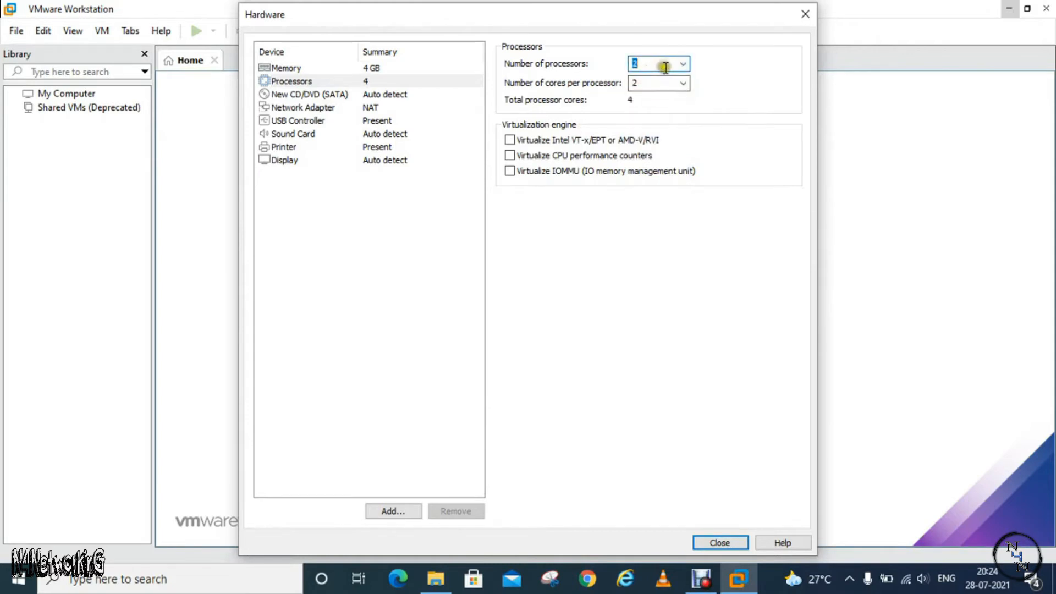
{"action": "left_click", "coordinate": [718, 542]}
{"action": "left_click", "coordinate": [604, 434]}
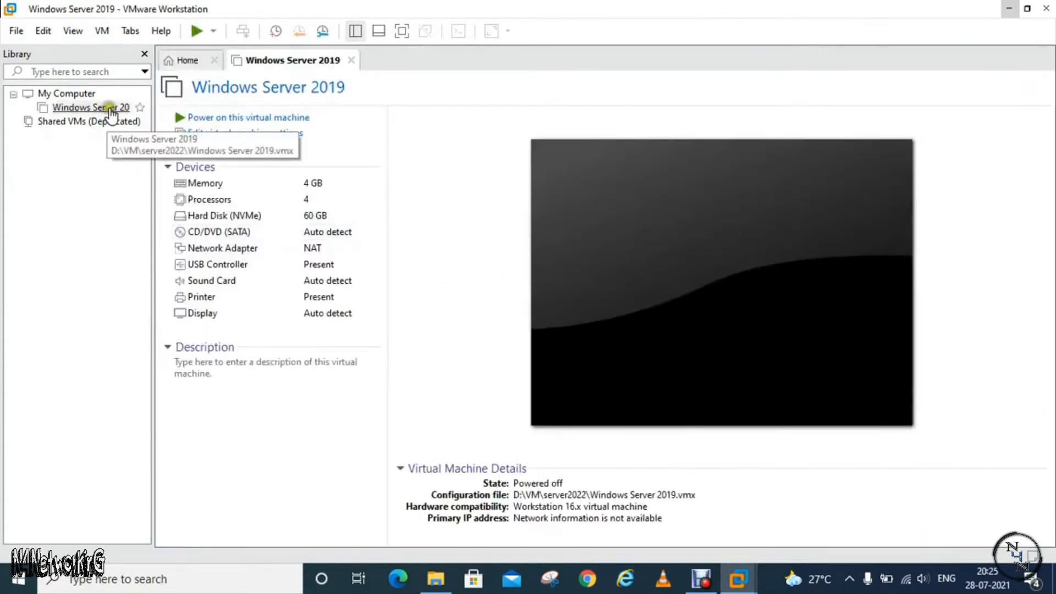
Rename the Windows Server 2019 virtual machine in the library to Server 2022
{"action": "right_click", "coordinate": [98, 107]}
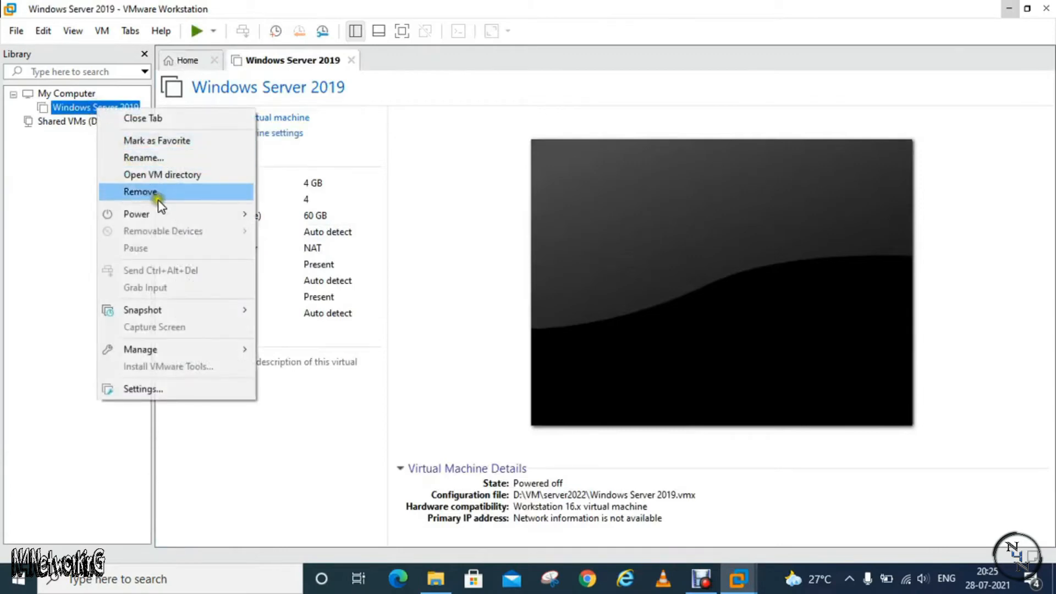
{"action": "left_click", "coordinate": [178, 162]}
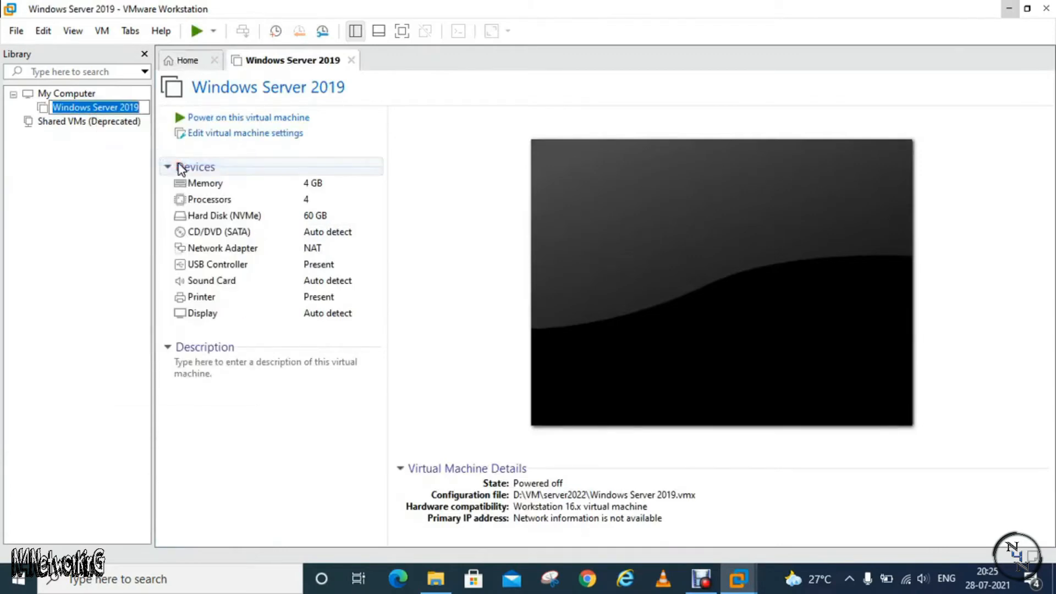
{"action": "key", "text": "Left"}
{"action": "key", "text": "Right"}
{"action": "key", "text": "Right"}
{"action": "key", "text": "Right"}
{"action": "key", "text": "Right"}
{"action": "key", "text": "Right"}
{"action": "key", "text": "Right"}
{"action": "key", "text": "Right"}
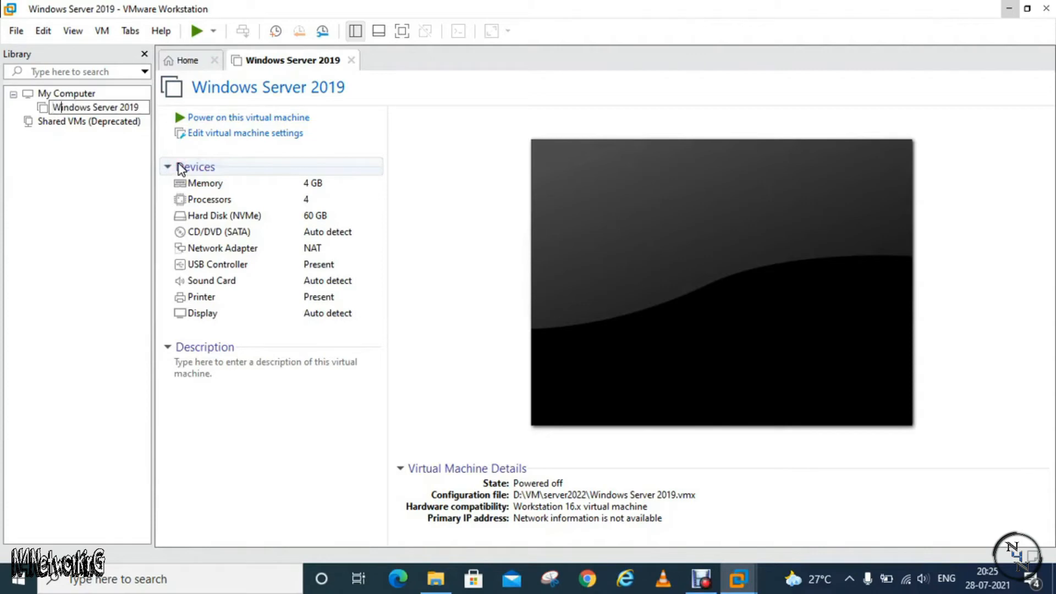
{"action": "key", "text": "BackSpace"}
{"action": "key", "text": "BackSpace"}
{"action": "key", "text": "BackSpace"}
{"action": "key", "text": "BackSpace"}
{"action": "key", "text": "BackSpace"}
{"action": "key", "text": "BackSpace"}
{"action": "key", "text": "BackSpace"}
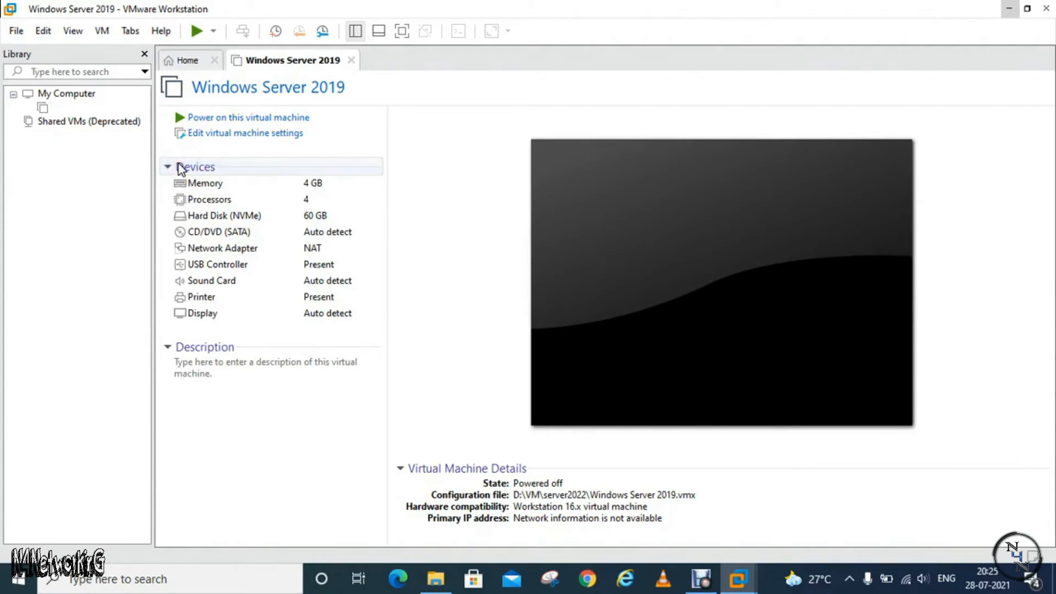
{"action": "key", "text": "End"}
{"action": "key", "text": "BackSpace"}
{"action": "key", "text": "BackSpace"}
{"action": "type", "text": "22"}
{"action": "left_click", "coordinate": [119, 169]}
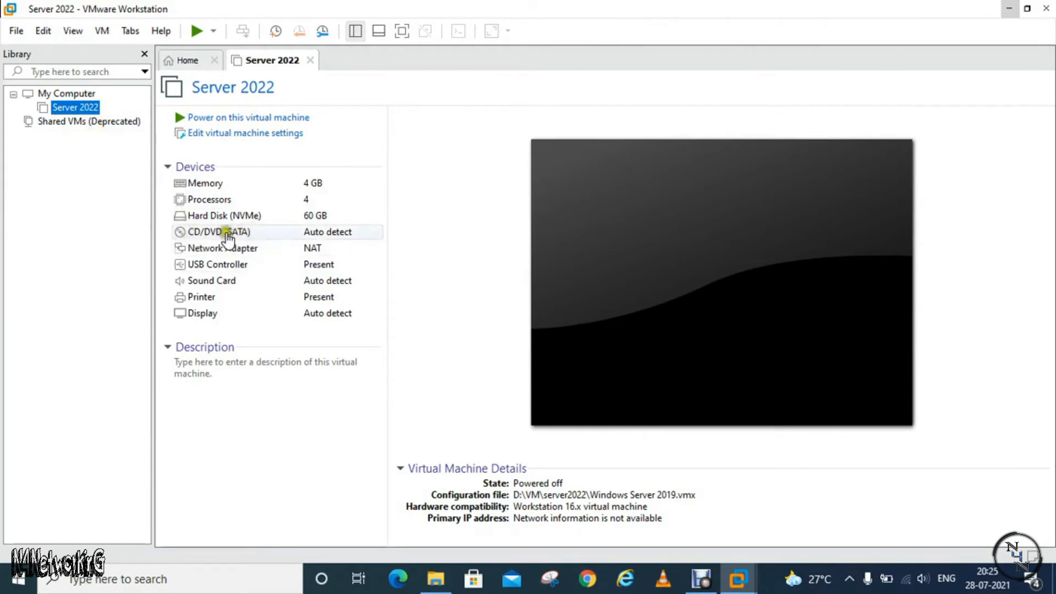
Set the virtual machine's CD/DVD drive to use the Server2022.iso image file from the Voicemaker folder
{"action": "left_click", "coordinate": [246, 235]}
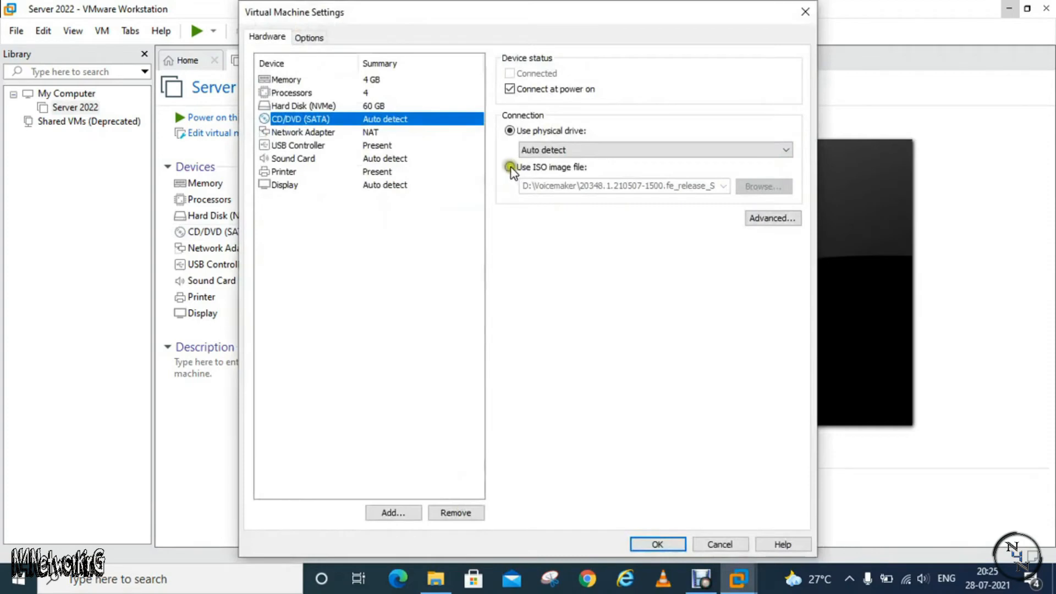
{"action": "left_click", "coordinate": [510, 167]}
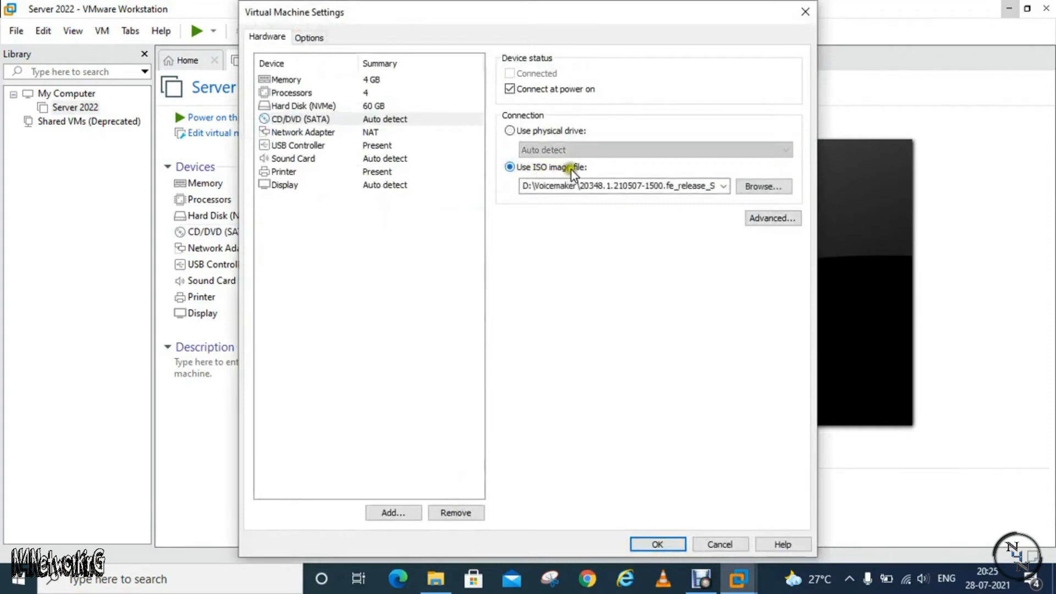
{"action": "left_click", "coordinate": [761, 188]}
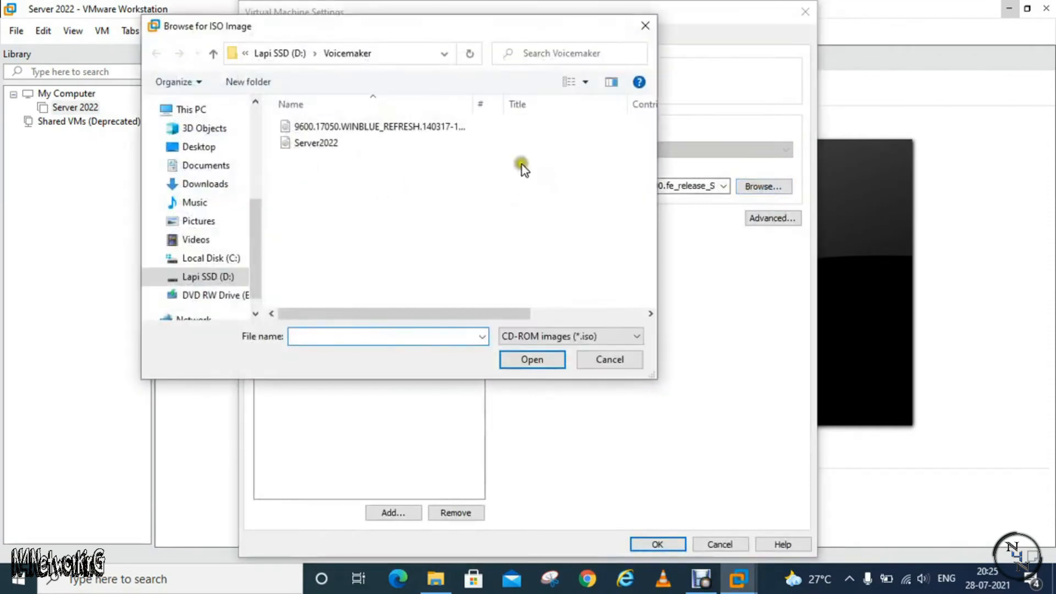
{"action": "left_click", "coordinate": [333, 145]}
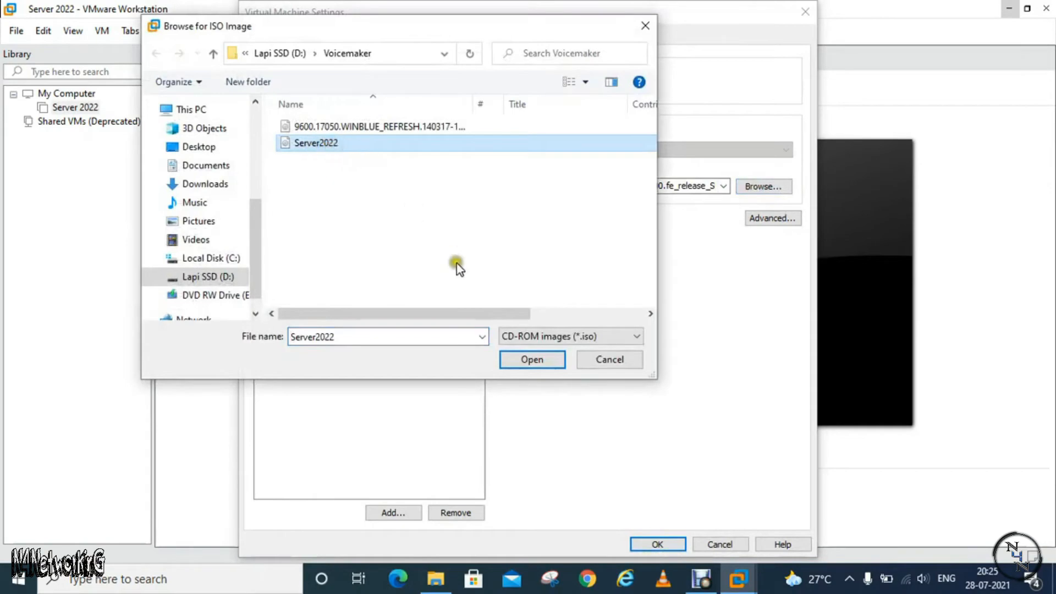
{"action": "left_click", "coordinate": [529, 360]}
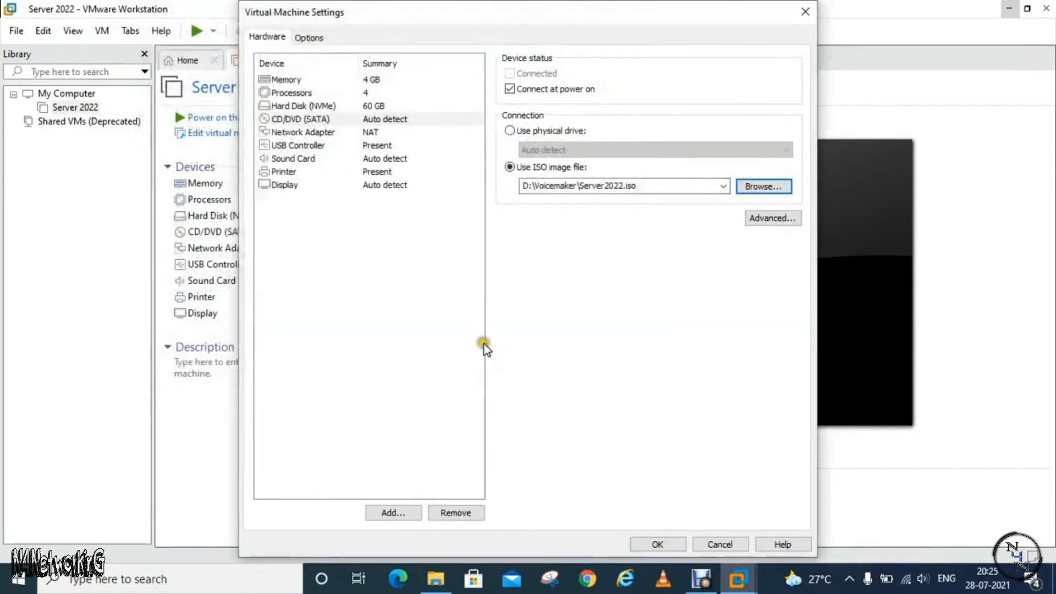
{"action": "left_click", "coordinate": [657, 544]}
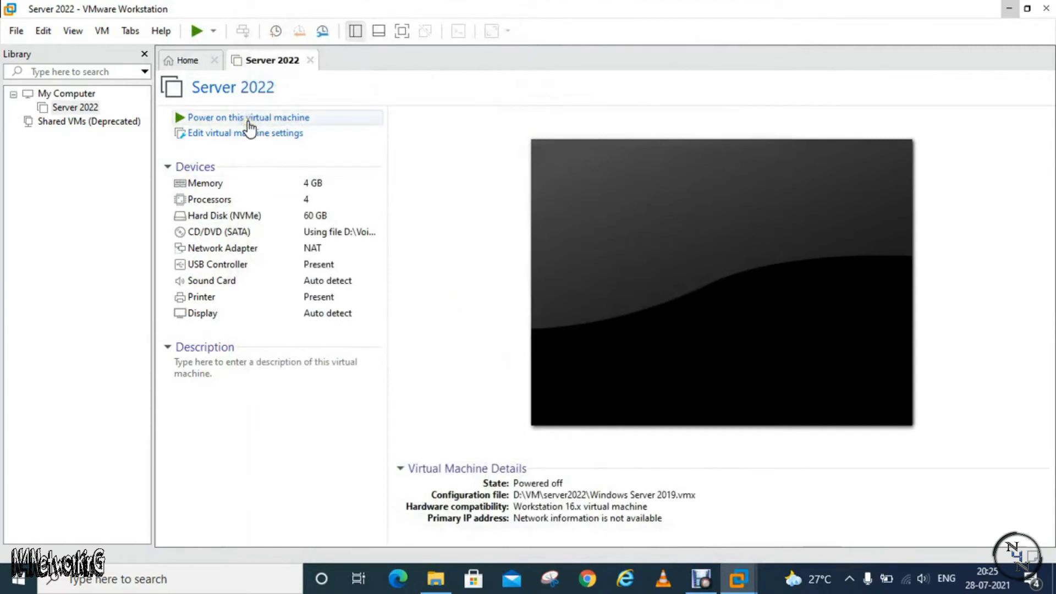
Power on the Server 2022 virtual machine, show it in full screen, and boot from the installation disc
{"action": "left_click", "coordinate": [275, 118]}
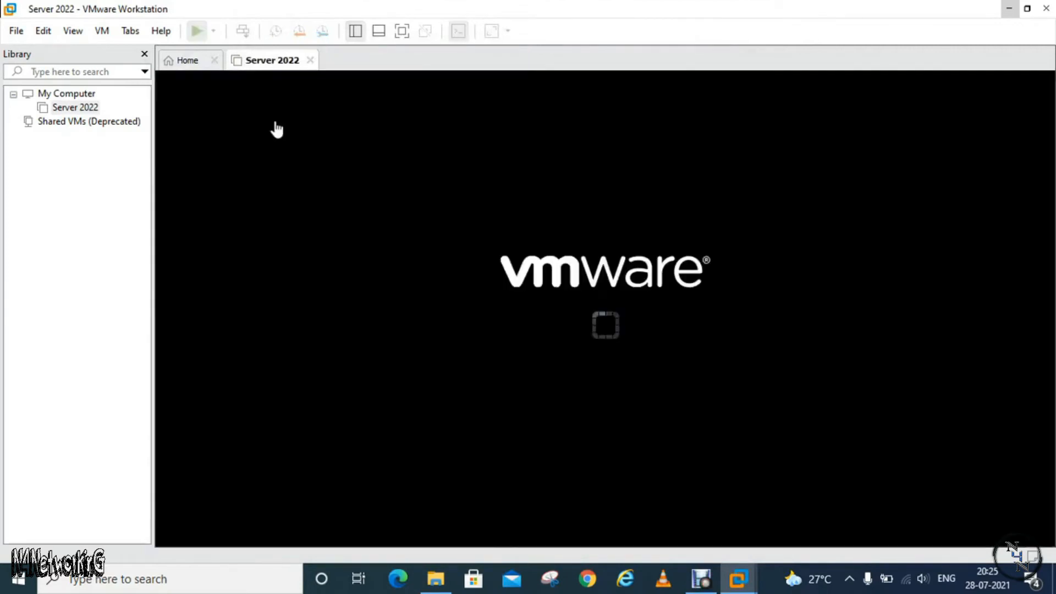
{"action": "left_click", "coordinate": [401, 31]}
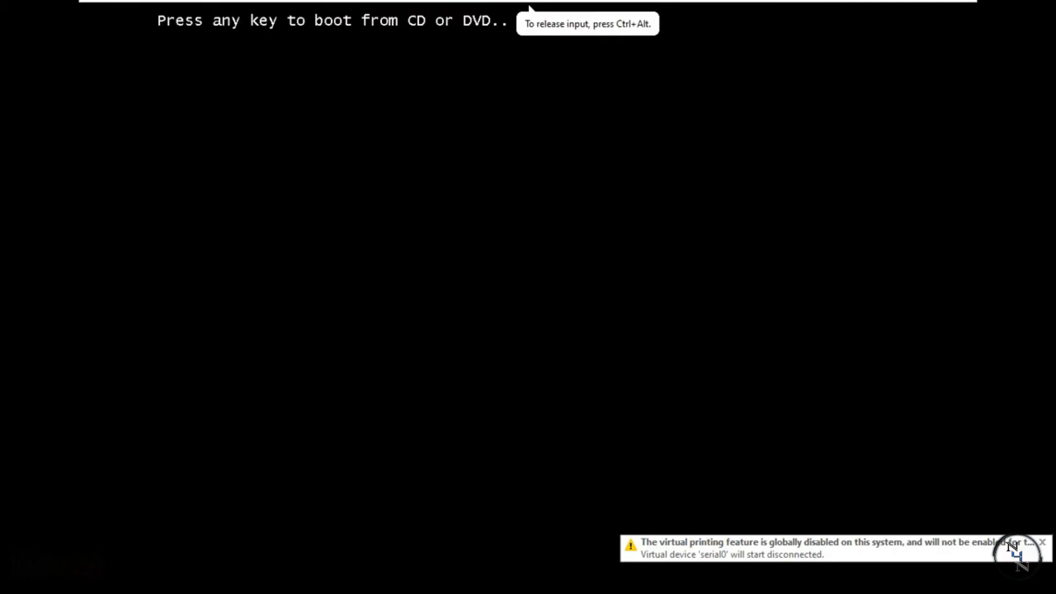
{"action": "key", "text": "Return"}
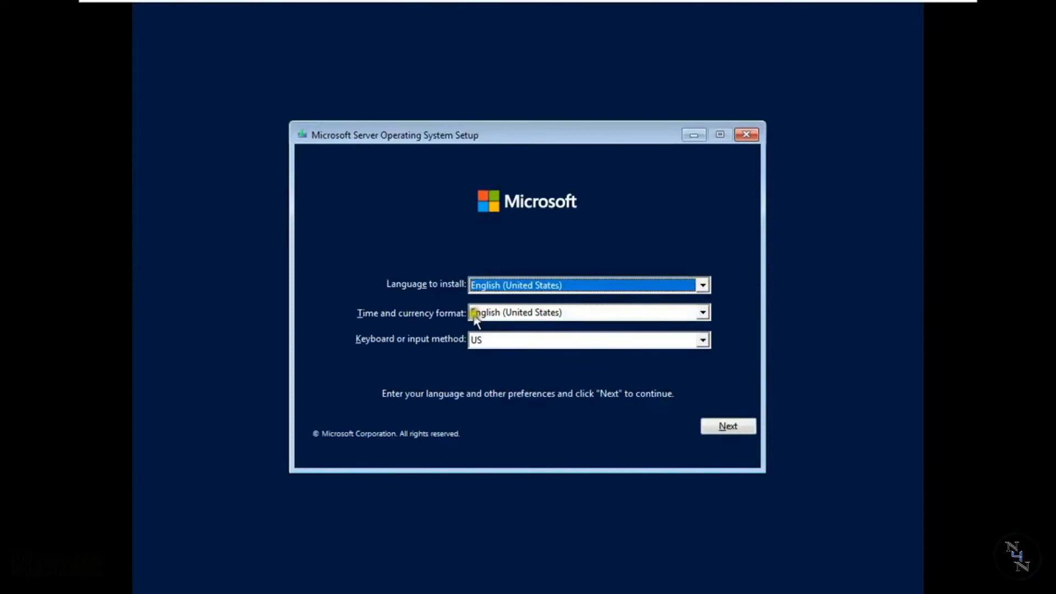
Set the setup's time and currency format to English (India) and continue with the language preferences
{"action": "left_click", "coordinate": [583, 310]}
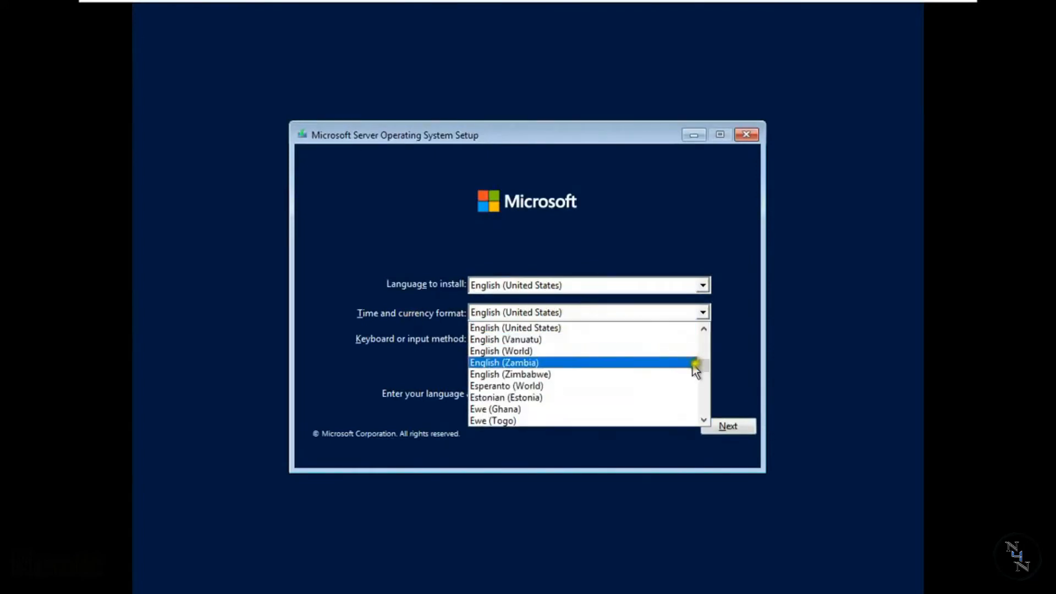
{"action": "left_click_drag", "start_coordinate": [705, 364], "coordinate": [703, 357]}
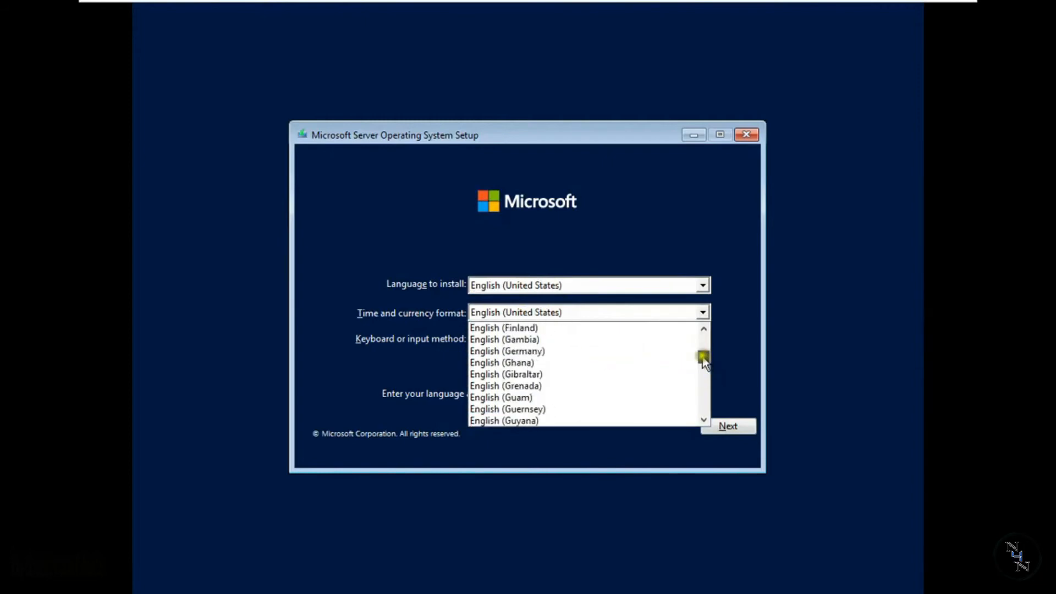
{"action": "scroll", "coordinate": [701, 385], "scroll_direction": "down", "scroll_amount": 2}
{"action": "left_click", "coordinate": [703, 420]}
{"action": "left_click", "coordinate": [523, 365]}
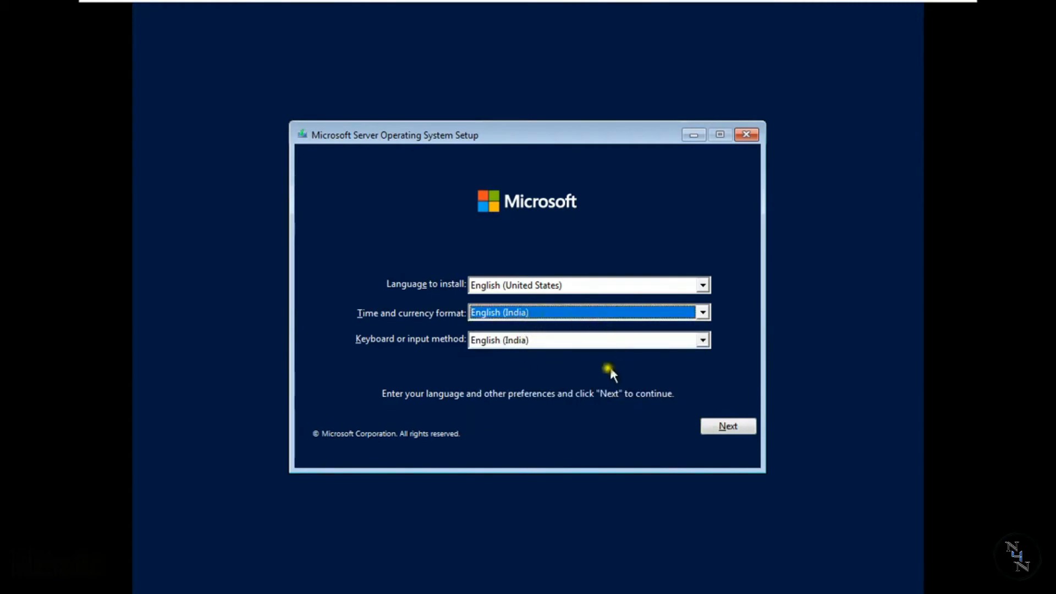
{"action": "left_click", "coordinate": [723, 428]}
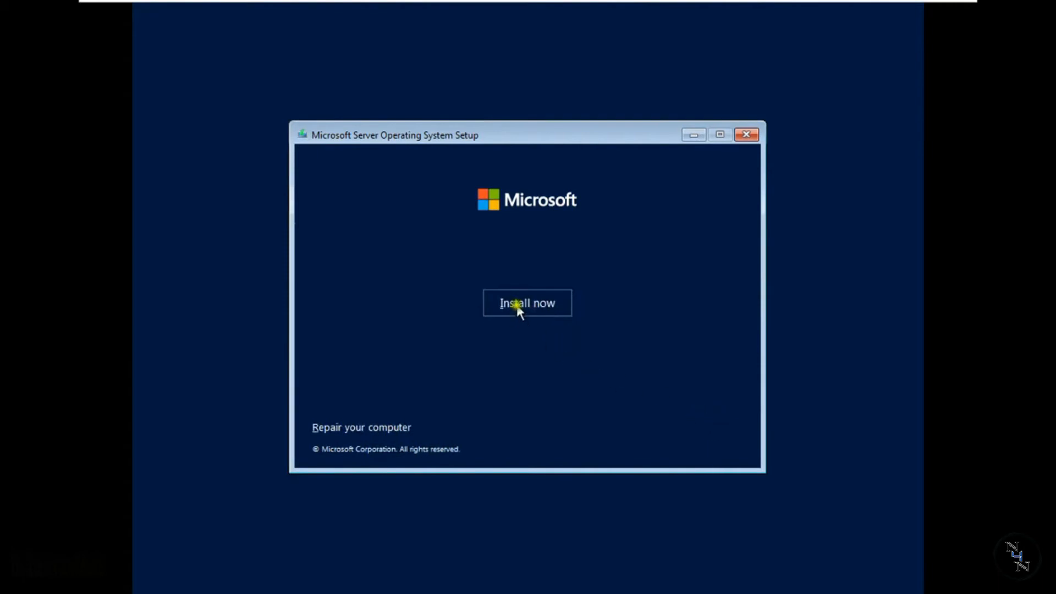
Start installing Windows Server 2022 Datacenter Evaluation (Desktop Experience) and accept the Microsoft Software License Terms
{"action": "left_click", "coordinate": [517, 307]}
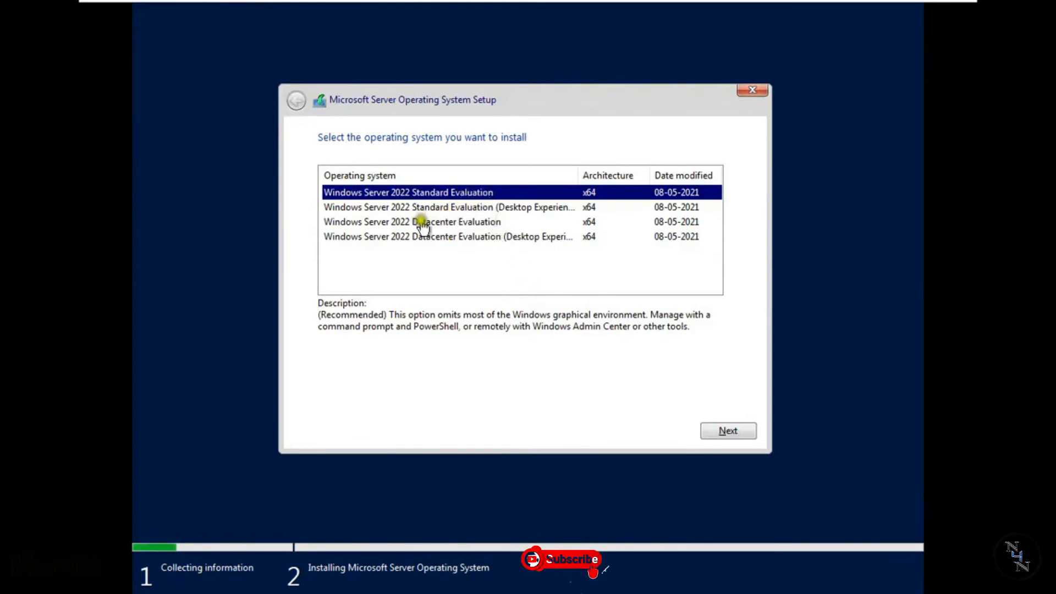
{"action": "left_click", "coordinate": [466, 241]}
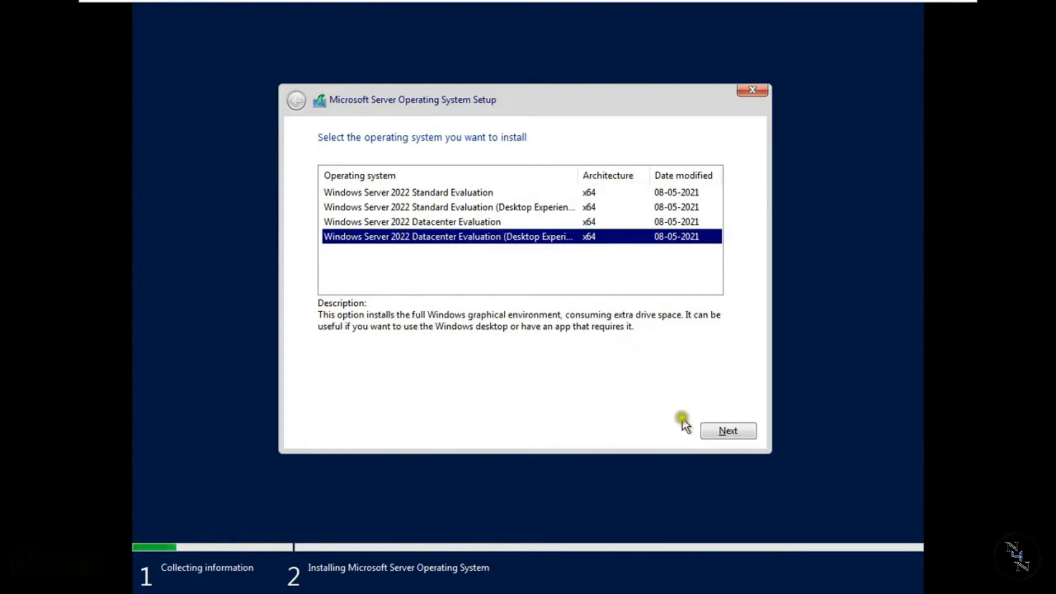
{"action": "left_click", "coordinate": [724, 433]}
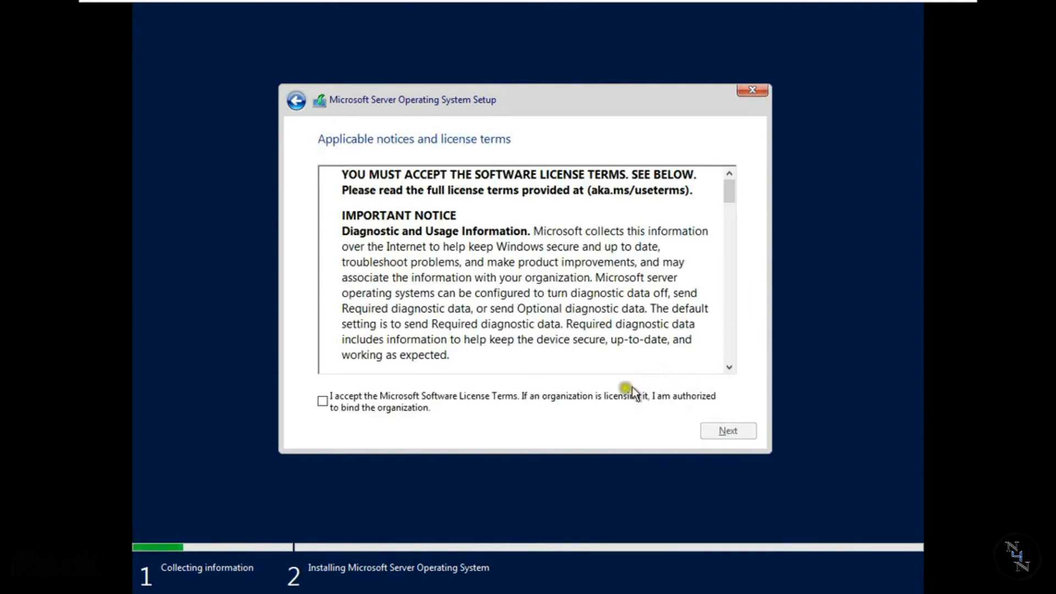
{"action": "left_click", "coordinate": [323, 400]}
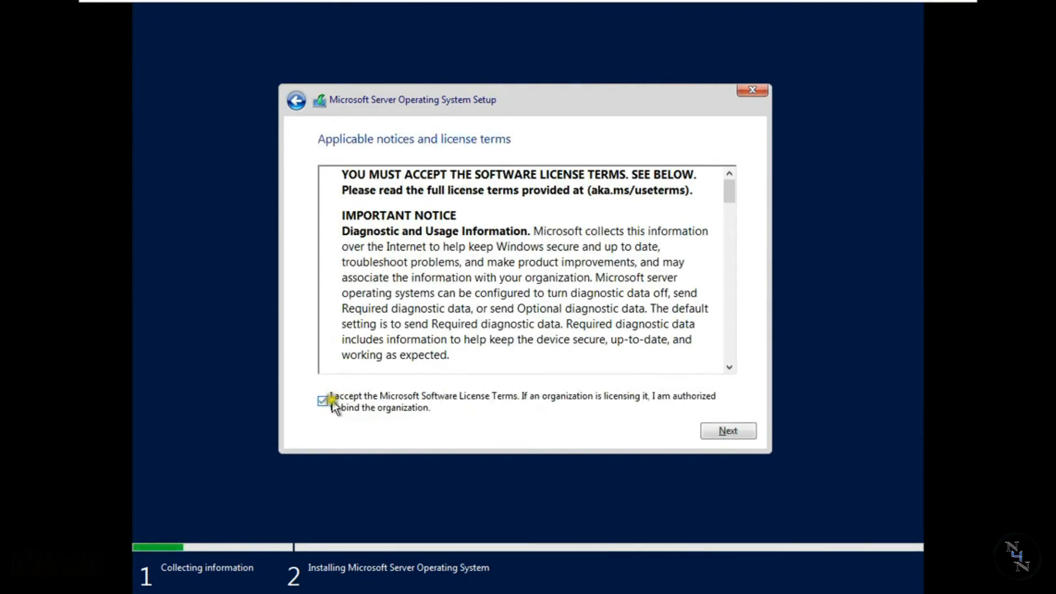
{"action": "left_click", "coordinate": [715, 431]}
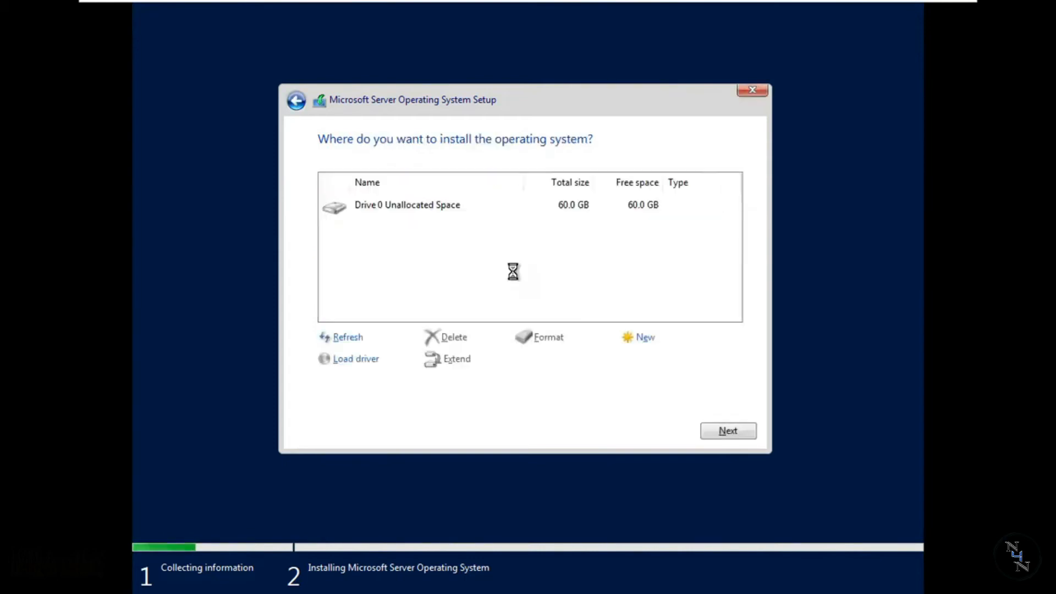
Create a partition from all of Drive 0's unallocated space and install the operating system on the primary partition
{"action": "left_click", "coordinate": [639, 339]}
{"action": "left_click", "coordinate": [656, 363]}
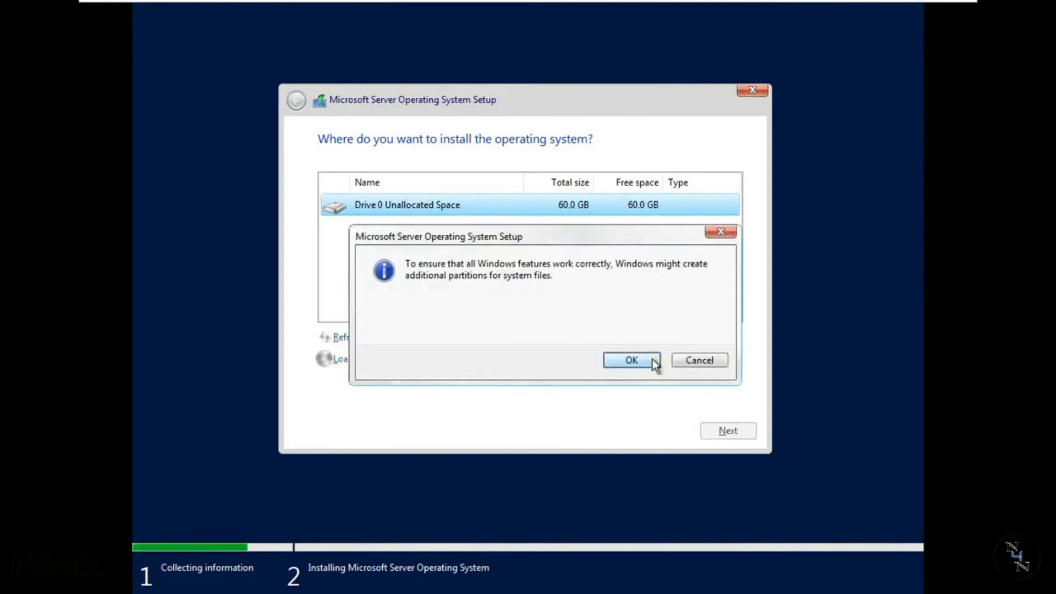
{"action": "left_click", "coordinate": [631, 360]}
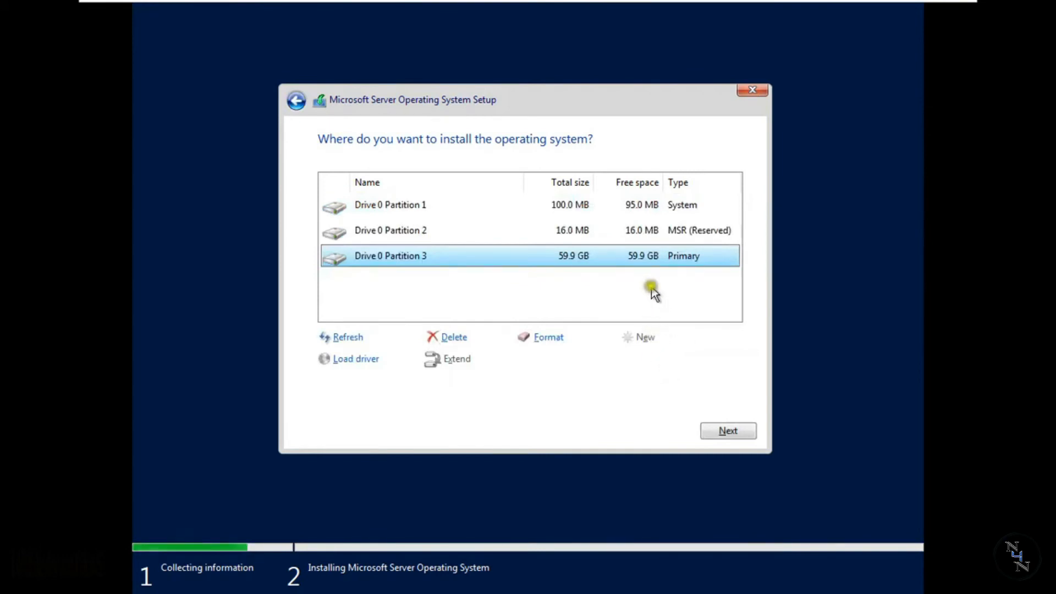
{"action": "left_click", "coordinate": [731, 433]}
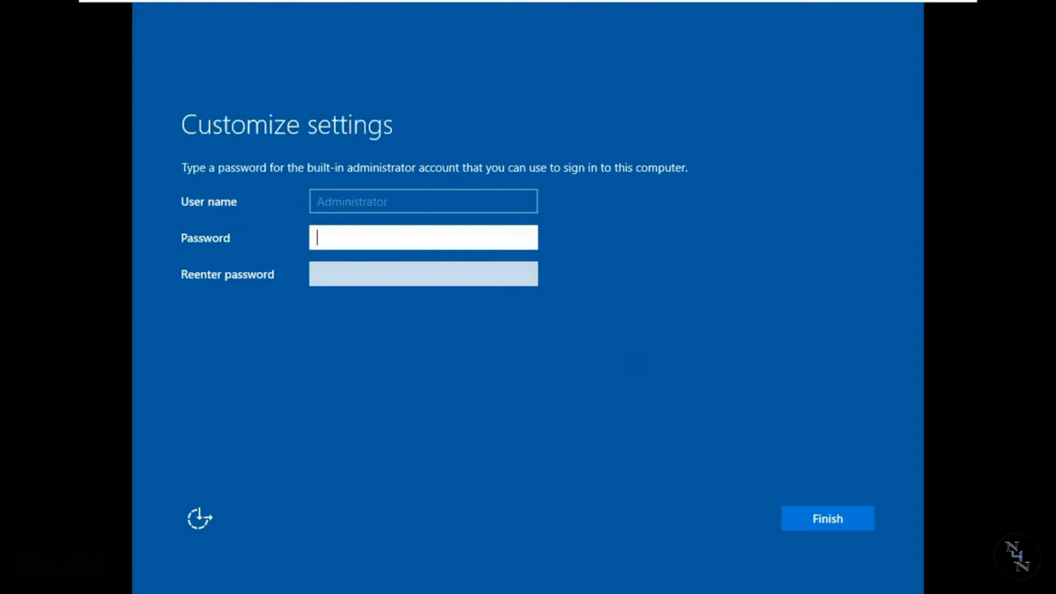
Enter and re-enter the password for the built-in administrator account, and finish customizing the settings
{"action": "type", "text": "*******"}
{"action": "left_click", "coordinate": [336, 270]}
{"action": "type", "text": "*******"}
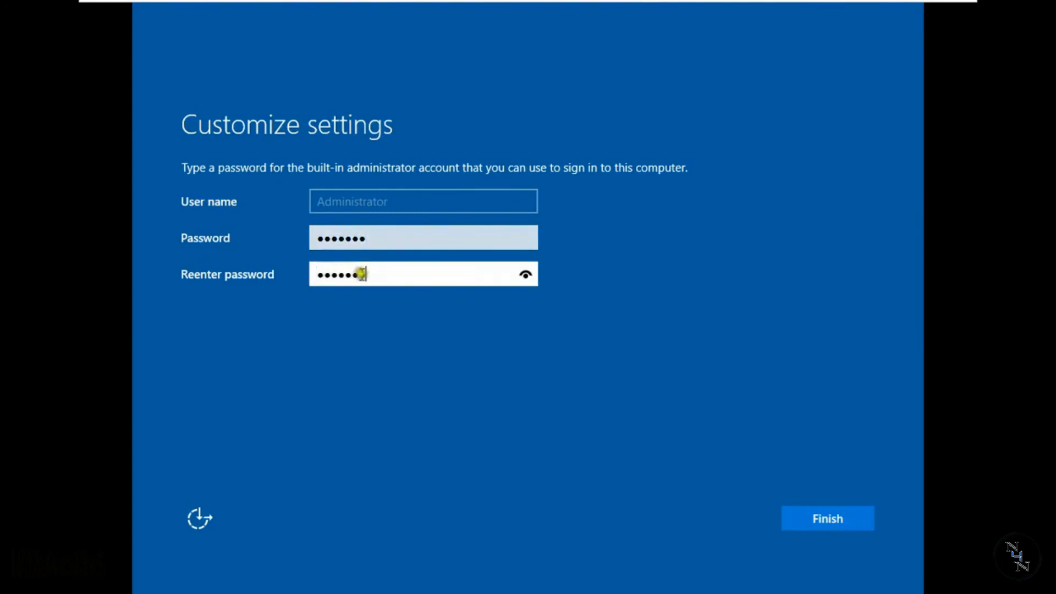
{"action": "left_click", "coordinate": [814, 517]}
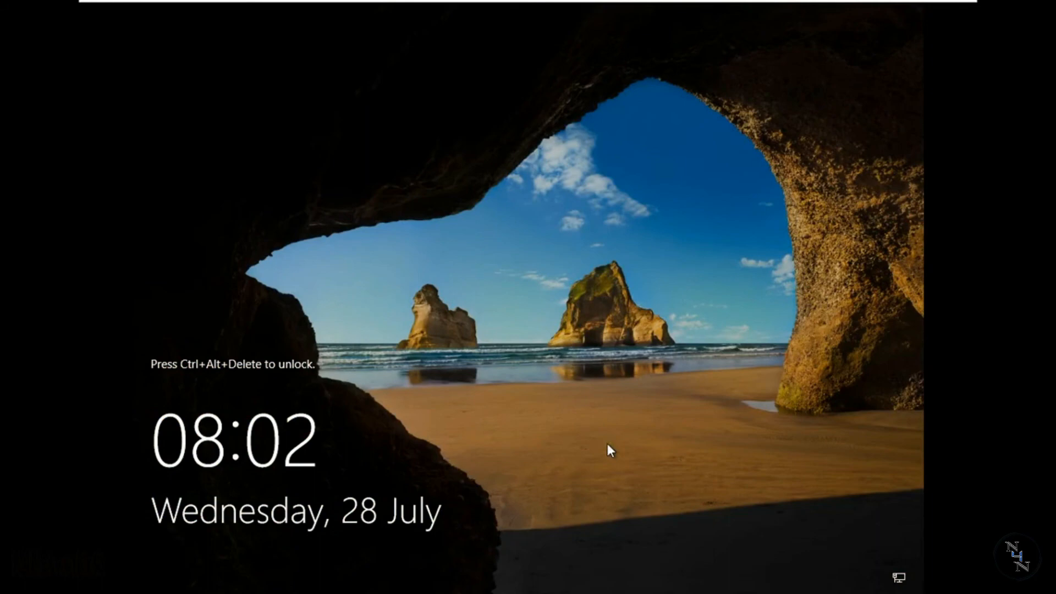
Unlock the server and sign in to the built-in administrator account with its password
{"action": "key", "text": "ctrl+alt+Delete"}
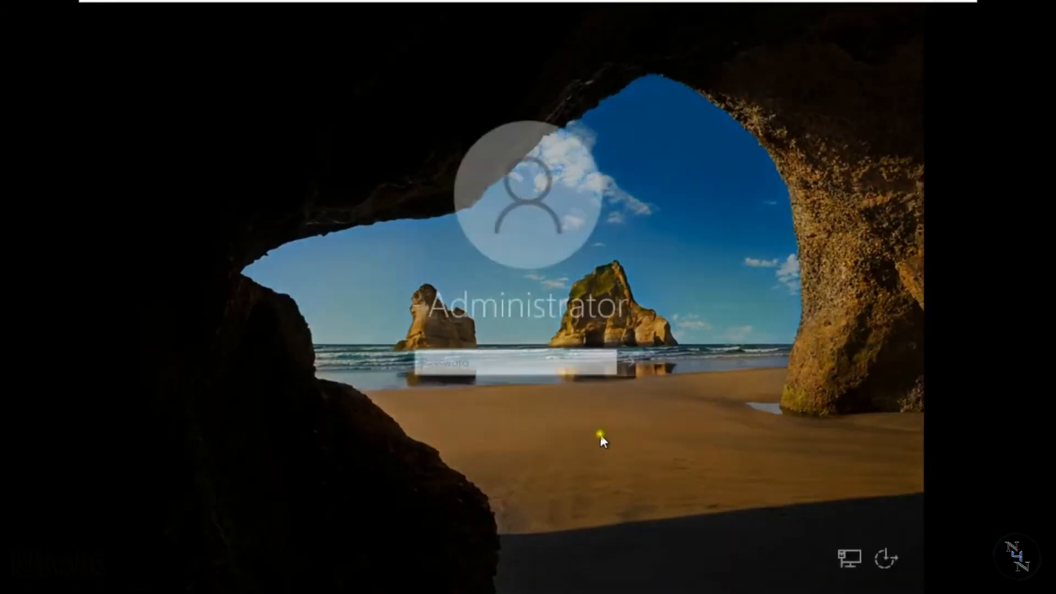
{"action": "type", "text": "•••••••"}
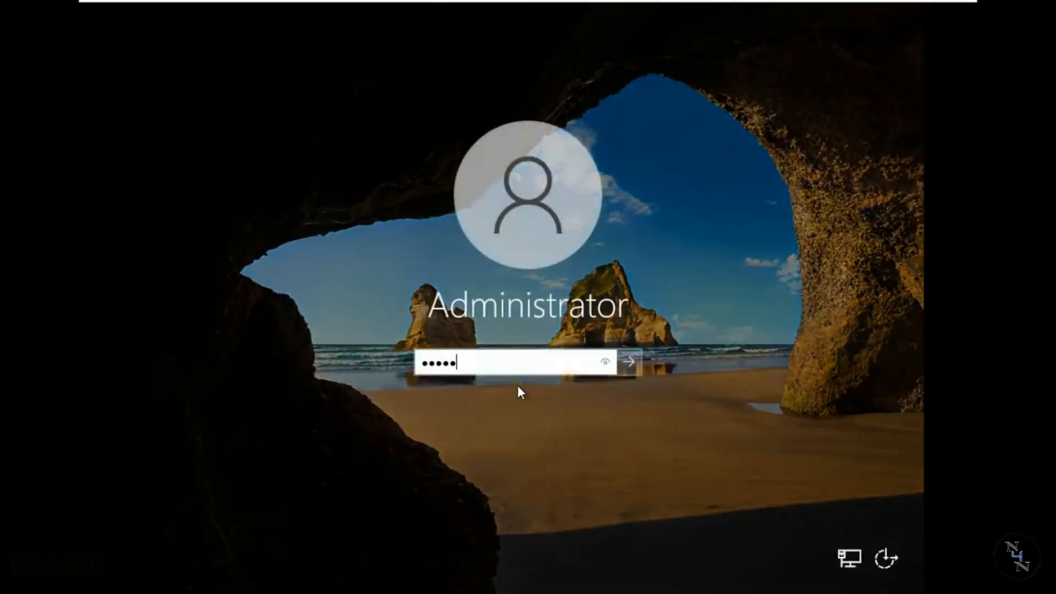
{"action": "key", "text": "Return"}
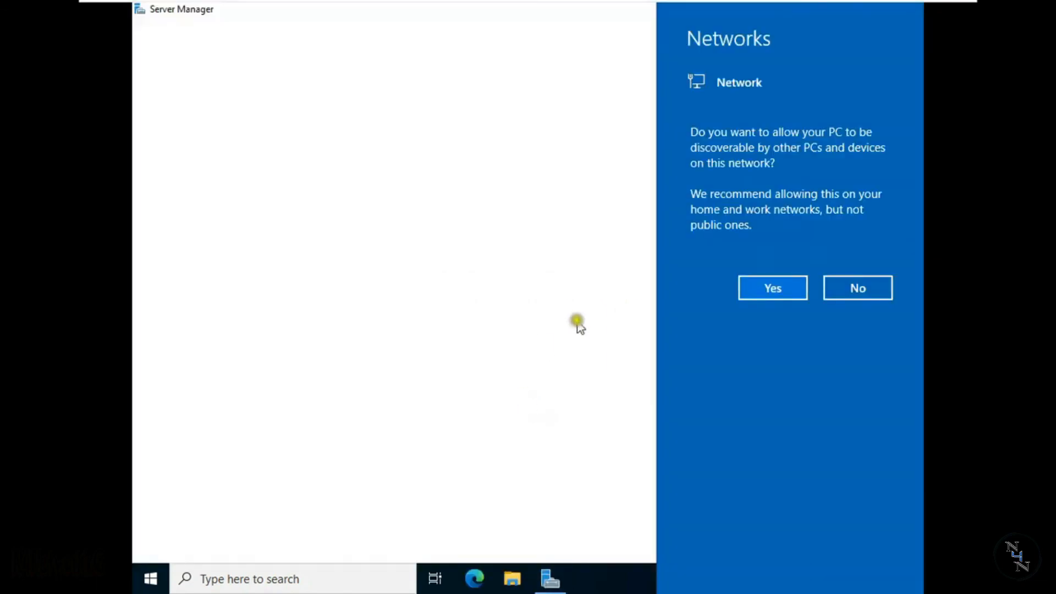
Allow the PC to be discoverable on the network, and close the Windows Admin Center message and Server Manager
{"action": "left_click", "coordinate": [777, 290]}
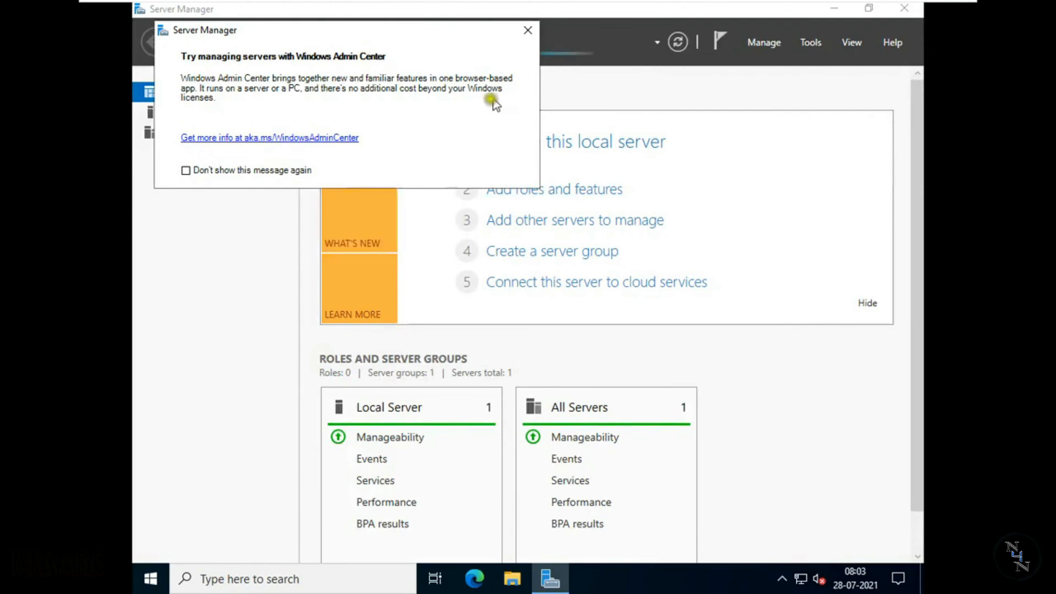
{"action": "left_click", "coordinate": [528, 30]}
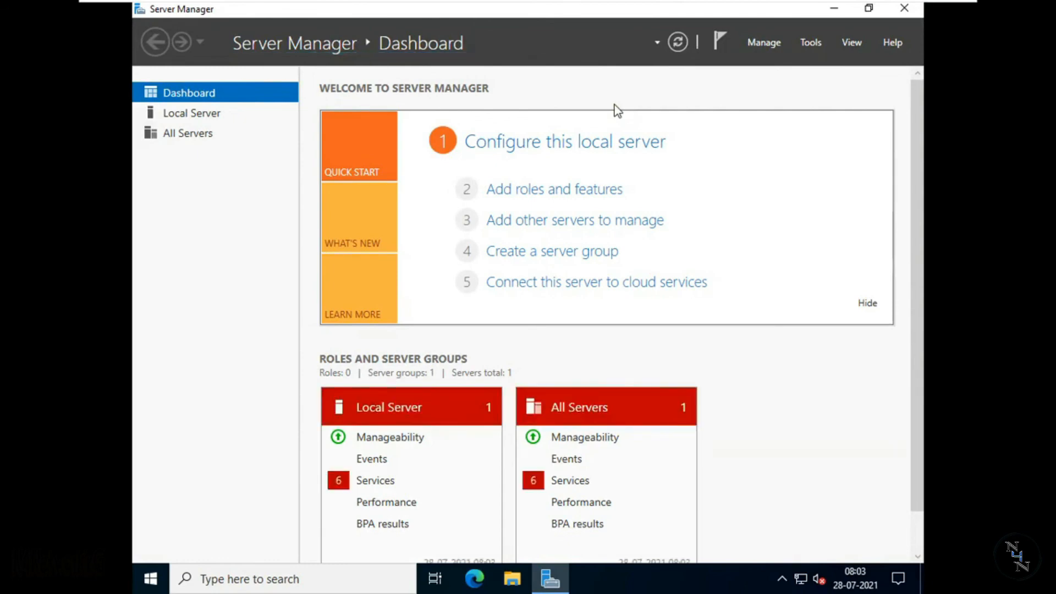
{"action": "left_click", "coordinate": [682, 109]}
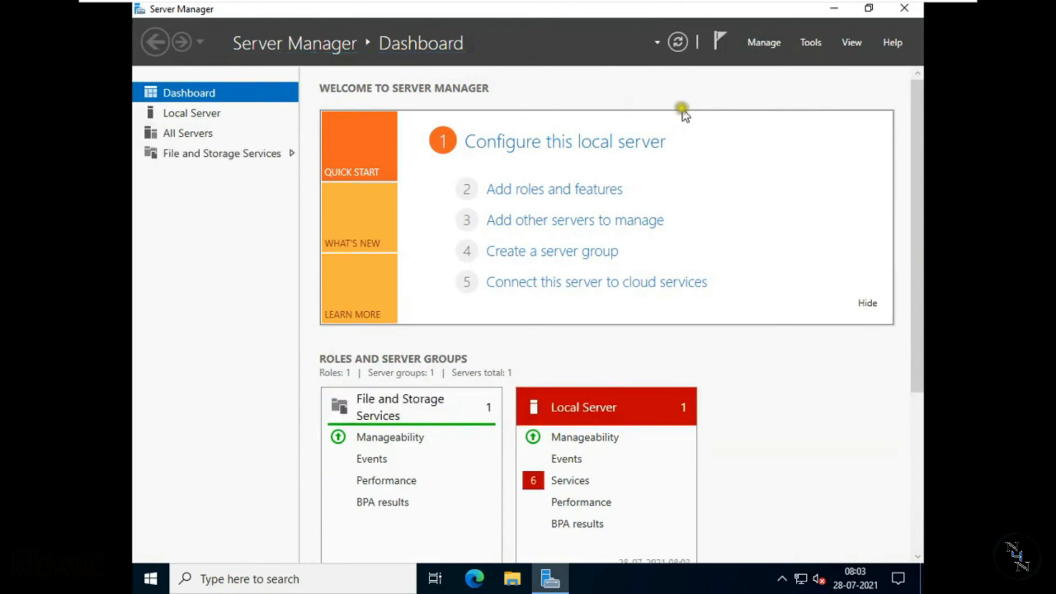
{"action": "left_click", "coordinate": [690, 109]}
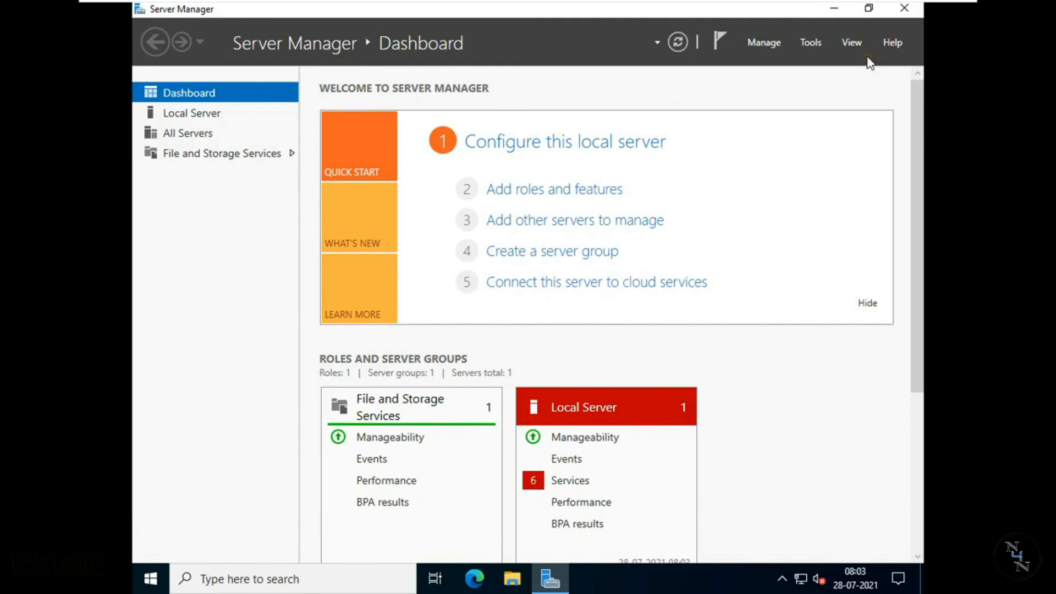
{"action": "left_click", "coordinate": [903, 15]}
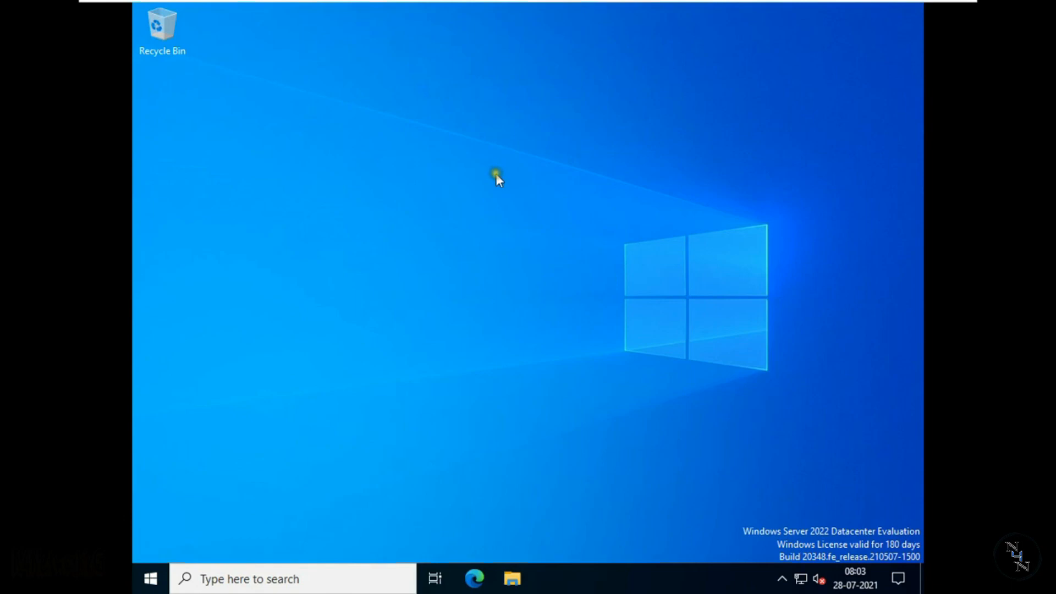
{"action": "right_click", "coordinate": [480, 180]}
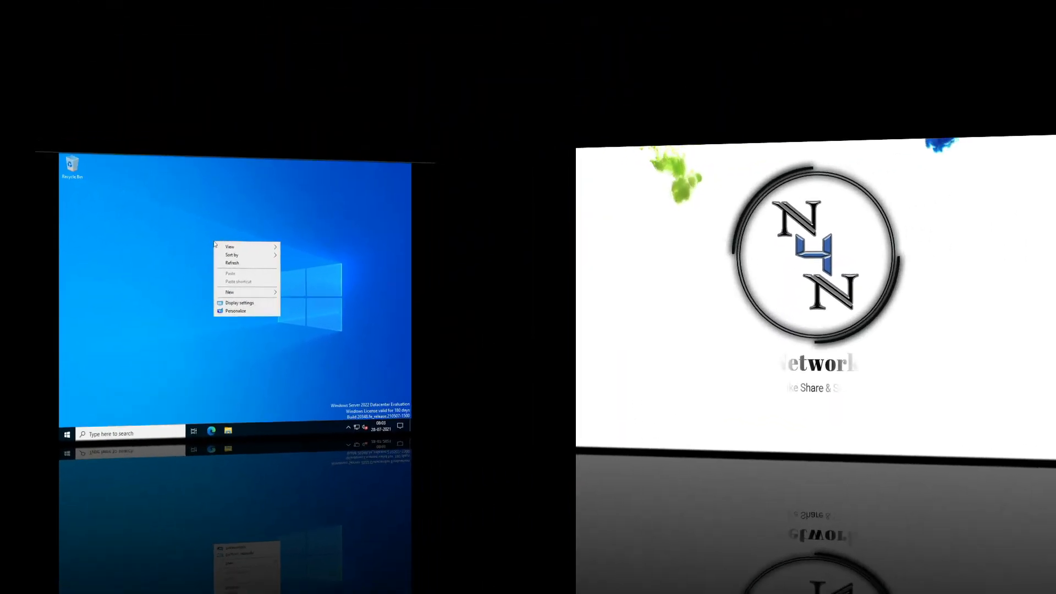